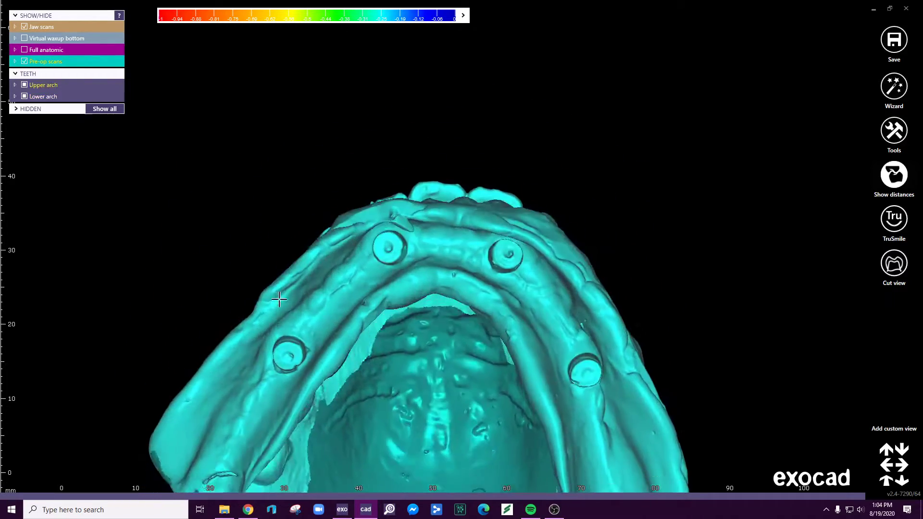
- Hide the lower pre-op scan, leaving the upper pre-op scan and the lower jaw scan shown
right_drag(630, 349, 376, 306)
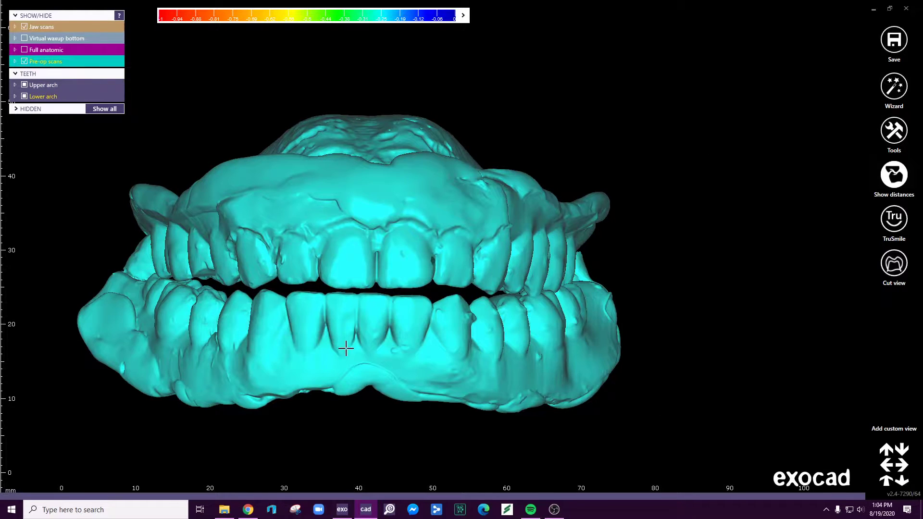
click(362, 336)
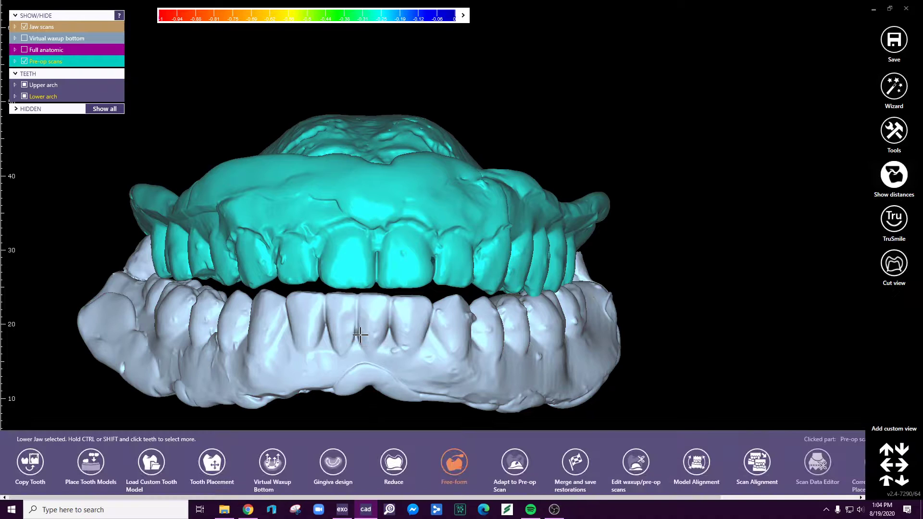
key(Delete)
mouse_move(368, 363)
right_down()
mouse_move(368, 326)
mouse_move(368, 366)
right_up()
middle_drag(368, 366, 368, 312)
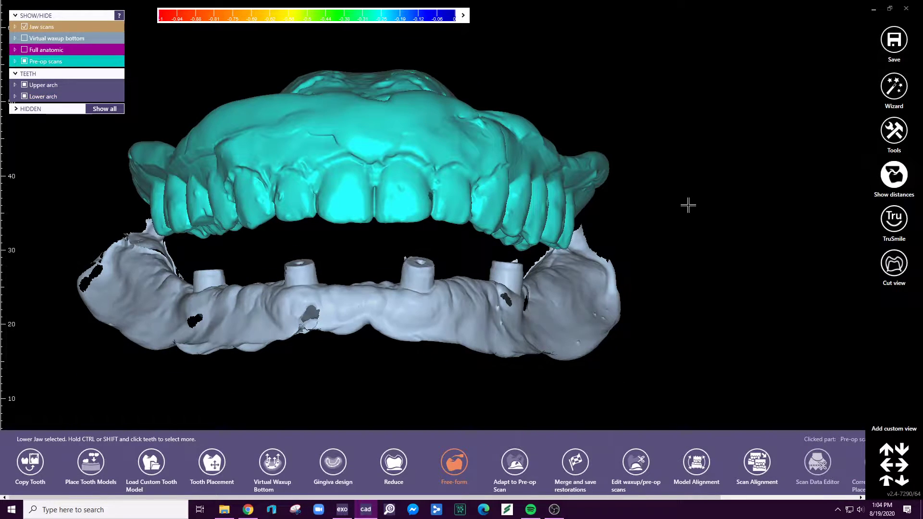
click(659, 234)
right_drag(657, 237, 655, 243)
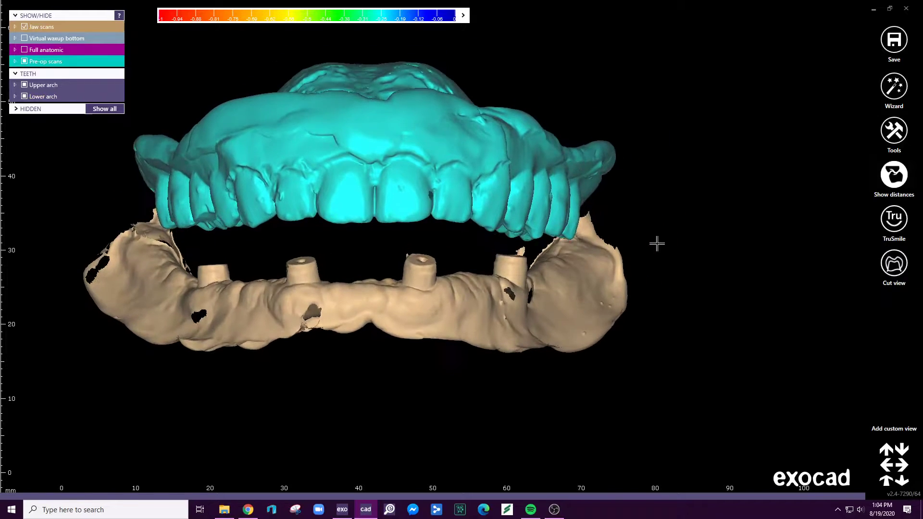
- Start Gingiva design for the lower jaw (37 - 47) and draw a closed margin line around the ridge's lingual, posterior and buccal borders
click(385, 338)
click(332, 464)
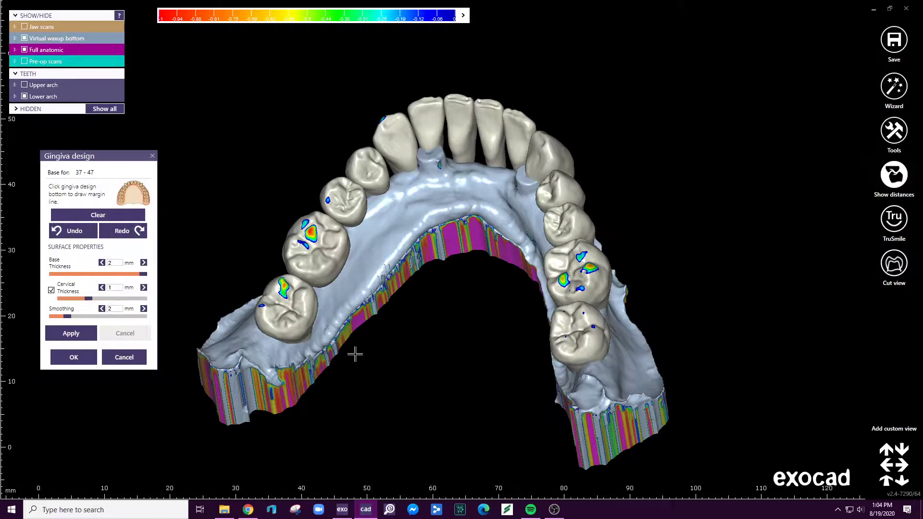
right_drag(287, 365, 284, 368)
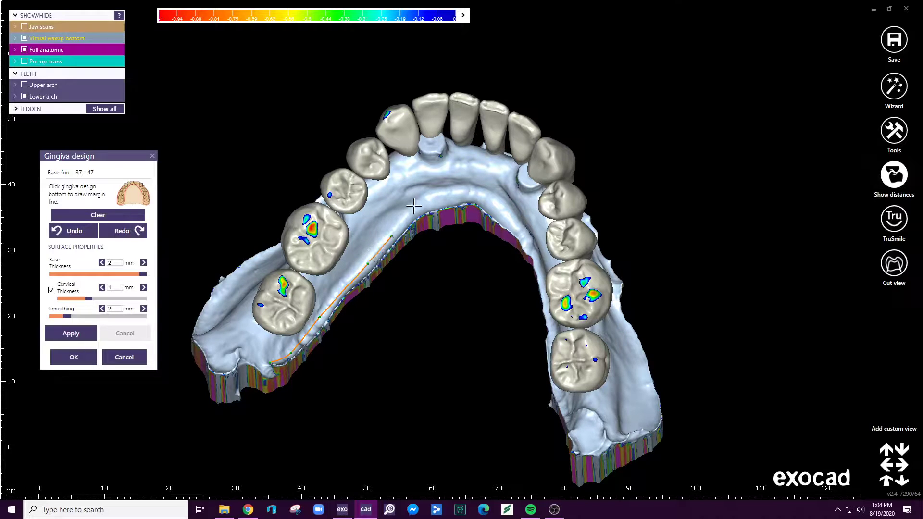
right_drag(515, 235, 543, 301)
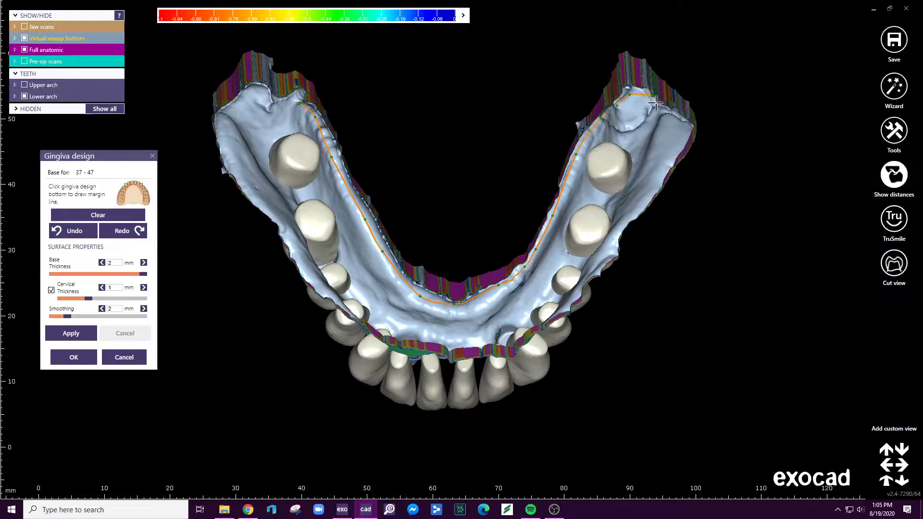
right_drag(688, 144, 687, 142)
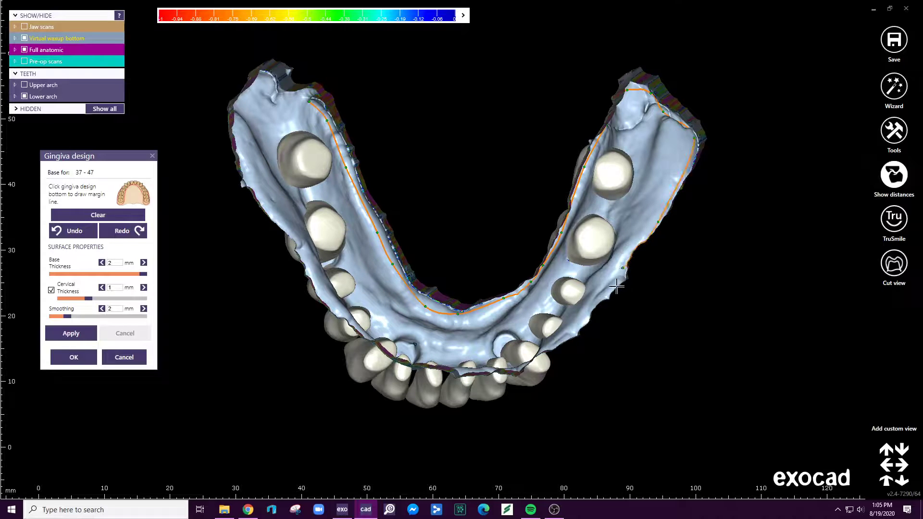
right_drag(579, 331, 549, 360)
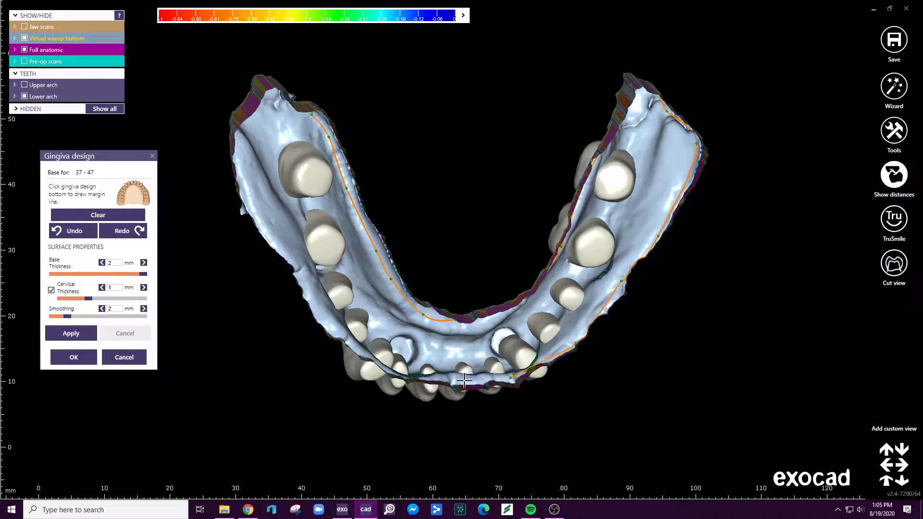
right_drag(422, 379, 381, 381)
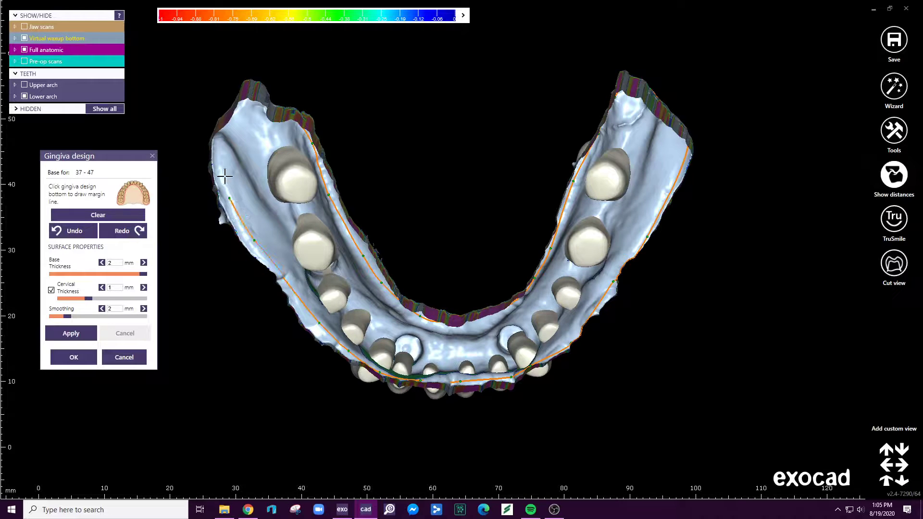
right_drag(238, 112, 261, 104)
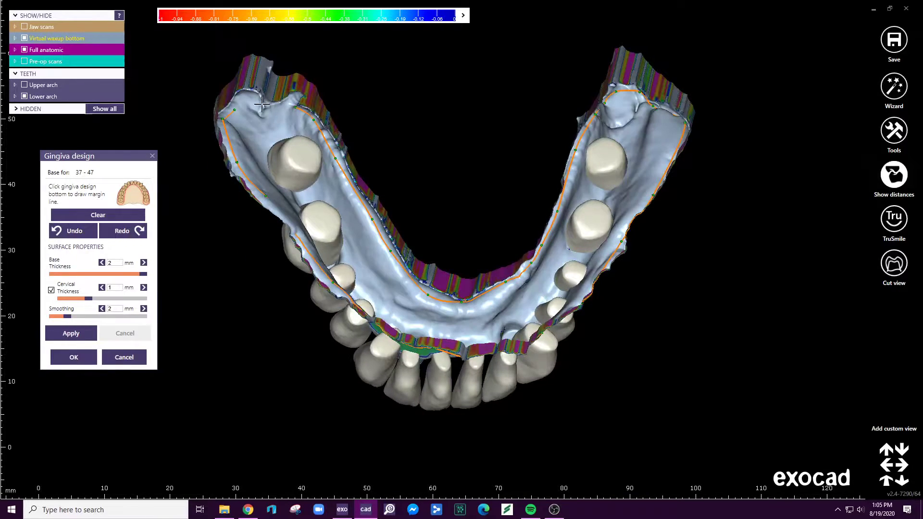
double_click(297, 103)
- Check the margin line along the lower front teeth while the gingiva is generated, and accept the gingiva design
right_drag(488, 236, 487, 230)
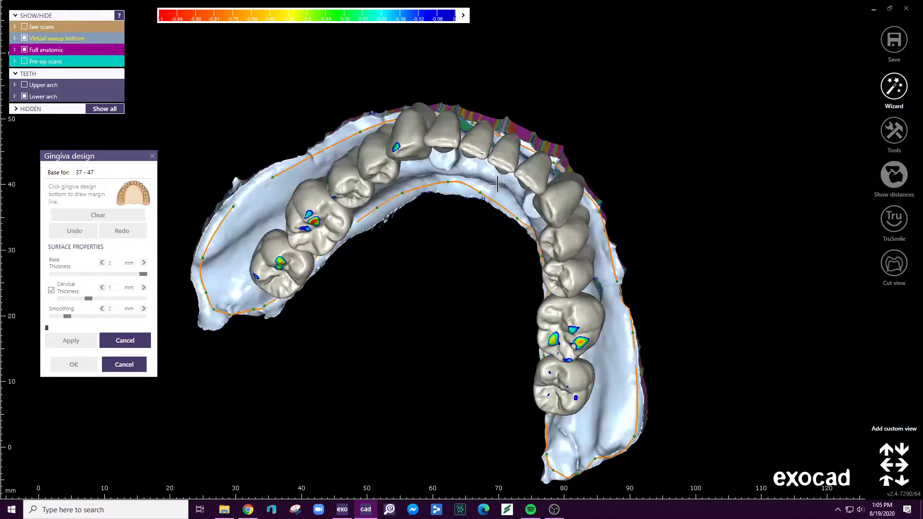
scroll(512, 125, up, 5)
right_drag(516, 110, 453, 94)
right_drag(495, 150, 443, 153)
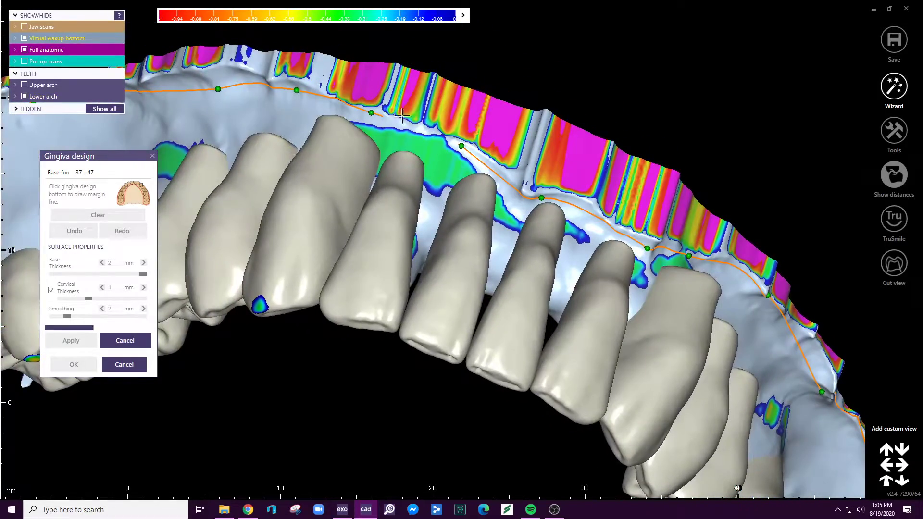
right_drag(436, 312, 455, 140)
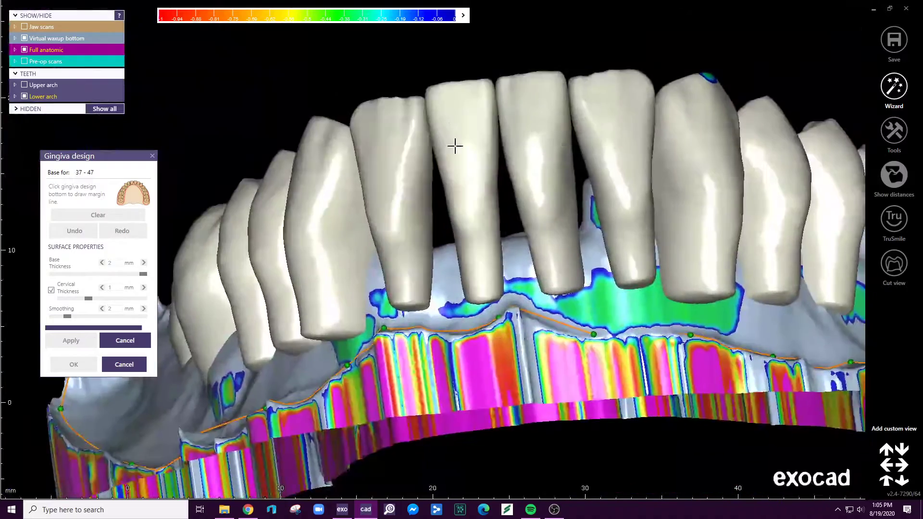
scroll(498, 182, down, 3)
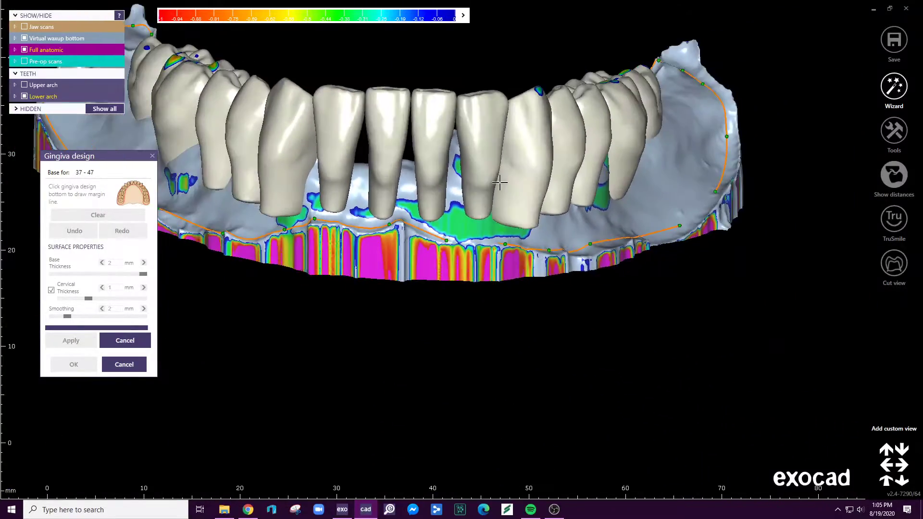
right_drag(497, 182, 496, 182)
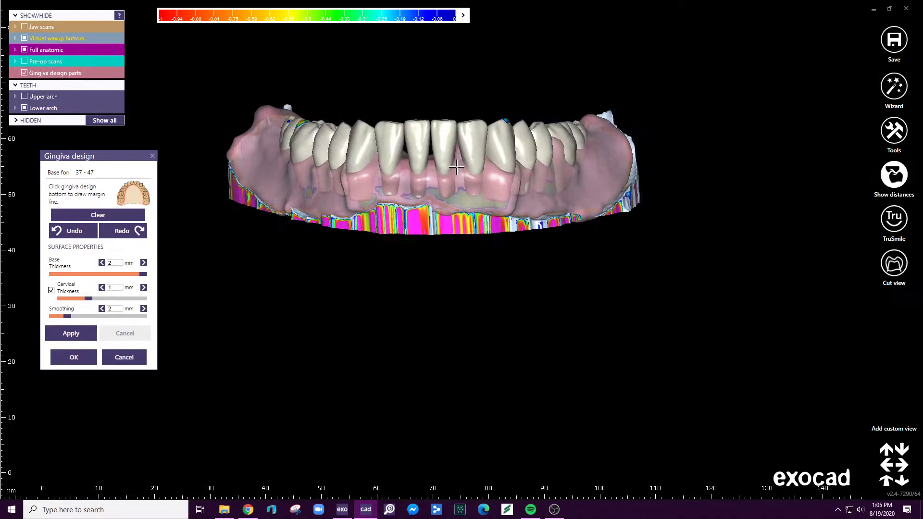
click(74, 357)
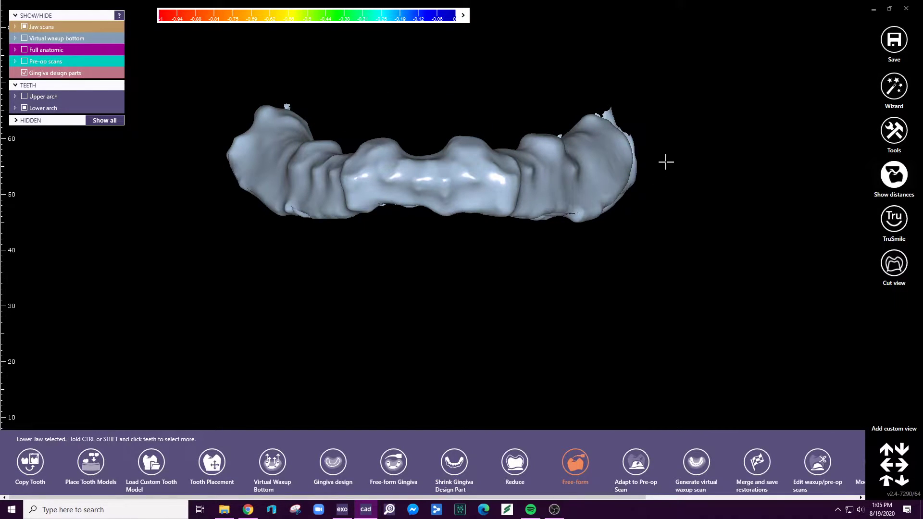
- Free-form the lower gingiva with the anatomic small region preset, raising the papillae between the teeth on the patient's left side
ctrl+shift+scroll(532, 125, down, 5)
right_drag(542, 124, 570, 112)
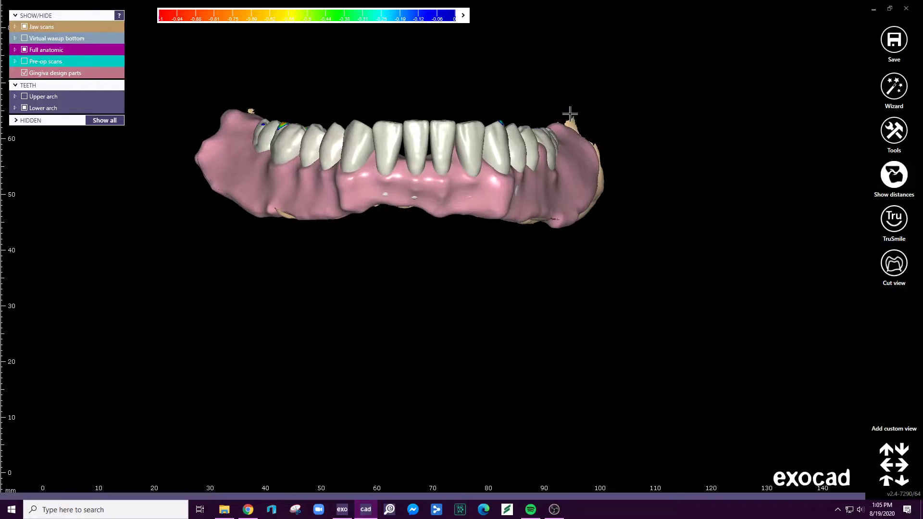
right_drag(443, 204, 429, 208)
click(430, 207)
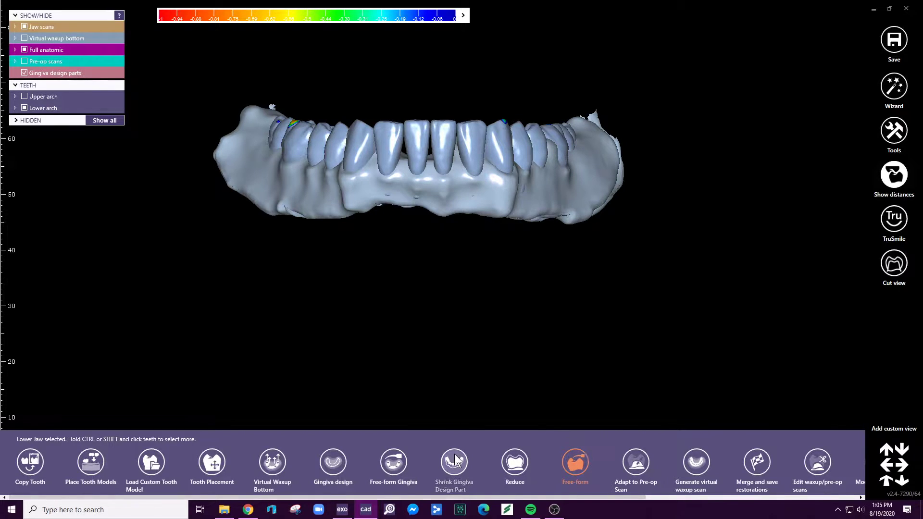
click(407, 467)
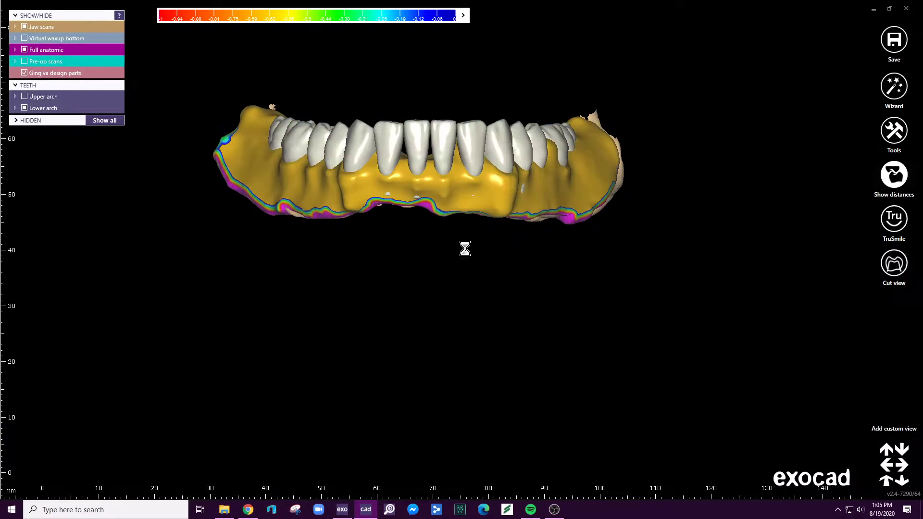
scroll(424, 129, up, 5)
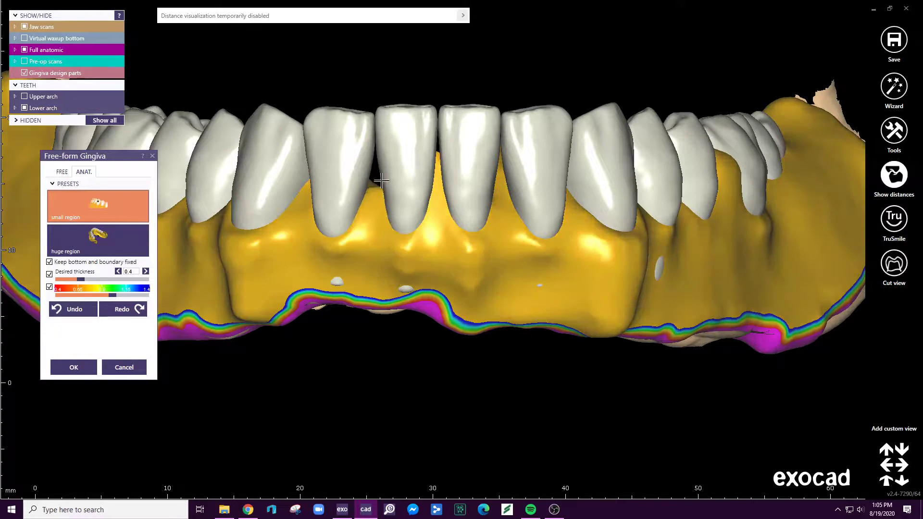
right_drag(385, 127, 512, 190)
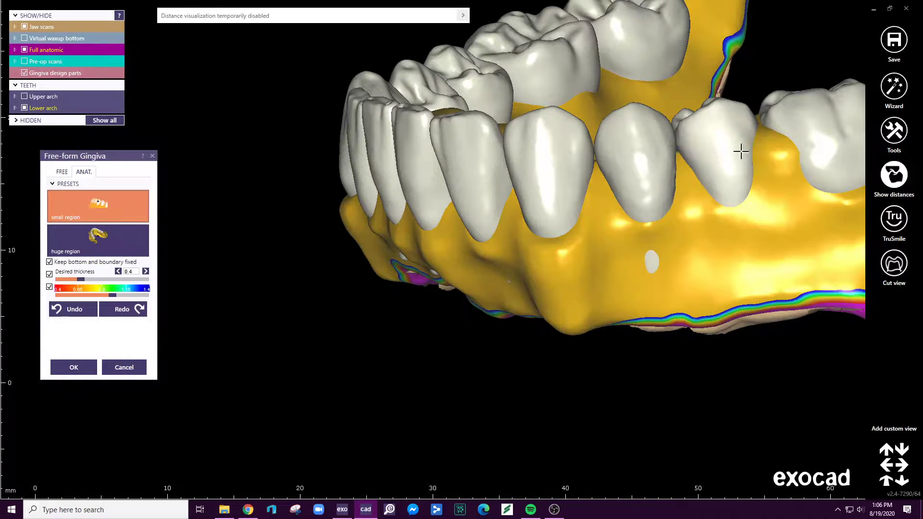
right_drag(725, 148, 644, 157)
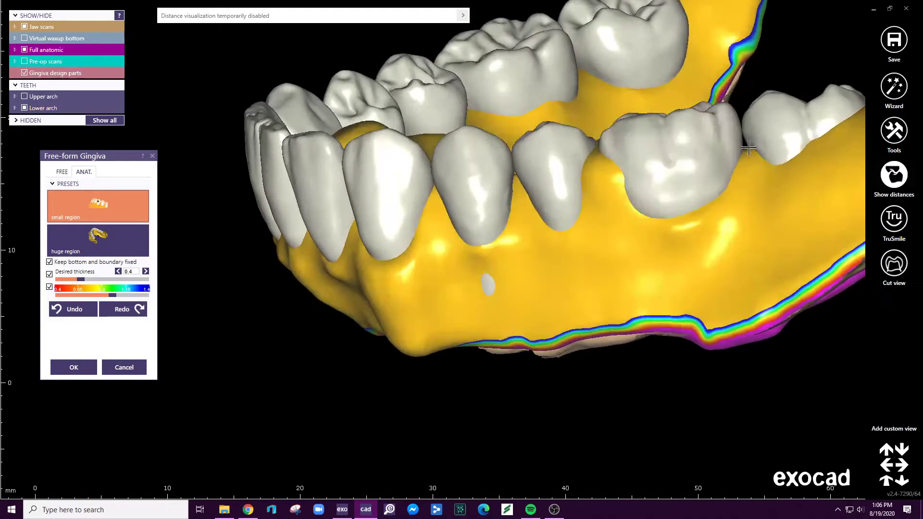
right_drag(711, 156, 506, 199)
drag(506, 199, 505, 148)
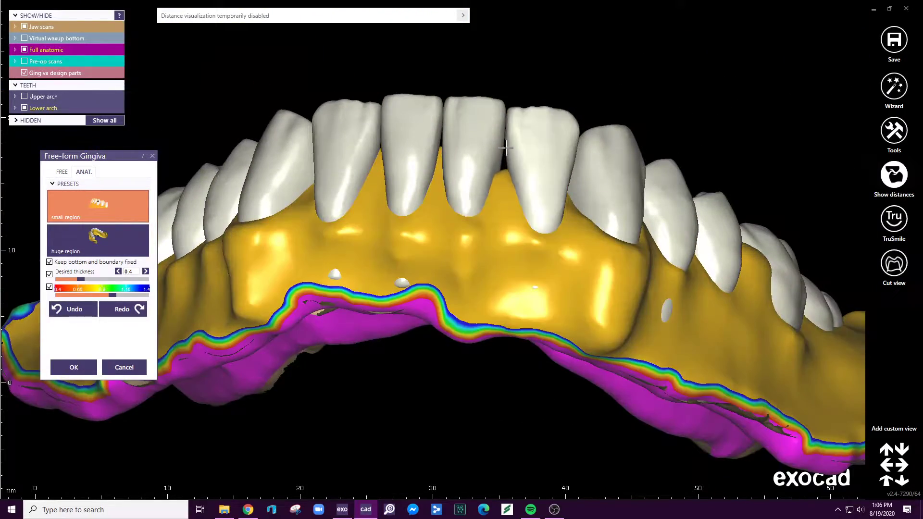
- Raise the papillae between the front teeth and along the patient's right premolars and molars
right_drag(501, 106, 388, 152)
drag(388, 153, 396, 104)
drag(309, 143, 314, 110)
right_drag(280, 94, 321, 135)
drag(315, 126, 323, 96)
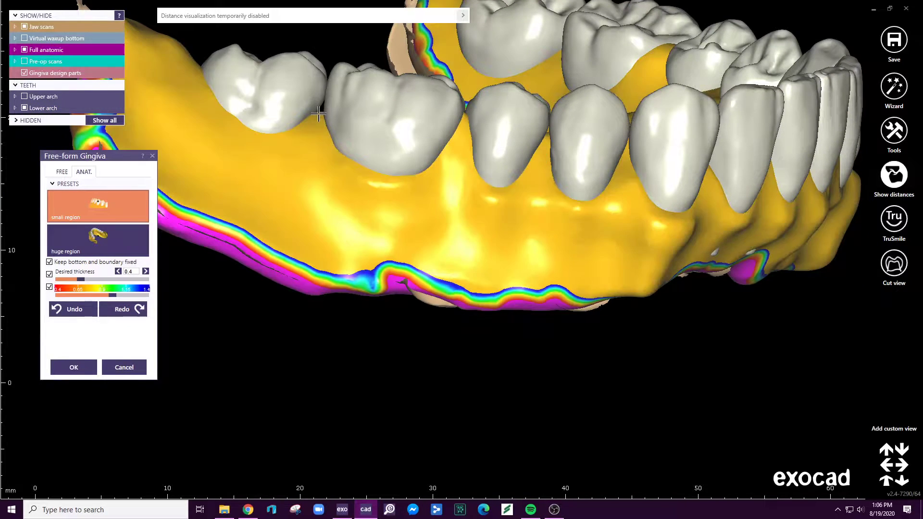
right_drag(358, 113, 154, 201)
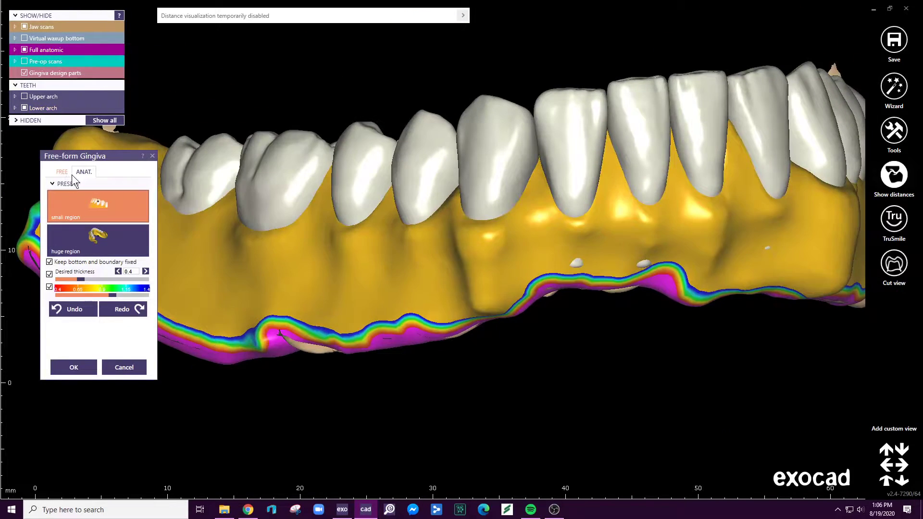
- Smooth the buccal gingiva below the lower teeth with the free Smooth/Flatten brush
click(66, 172)
right_drag(792, 255, 782, 216)
click(124, 201)
mouse_move(567, 236)
mouse_down()
mouse_move(676, 250)
mouse_move(840, 220)
mouse_move(333, 276)
mouse_move(835, 156)
mouse_up()
middle_drag(813, 186, 561, 267)
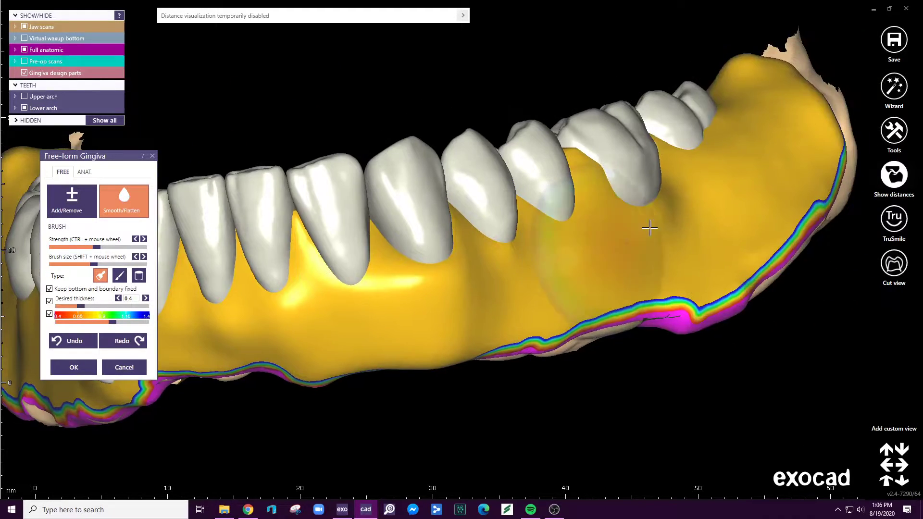
- Reshape the gingiva below and behind the patient's left molars with the Add/Remove brush
click(71, 201)
drag(622, 212, 739, 150)
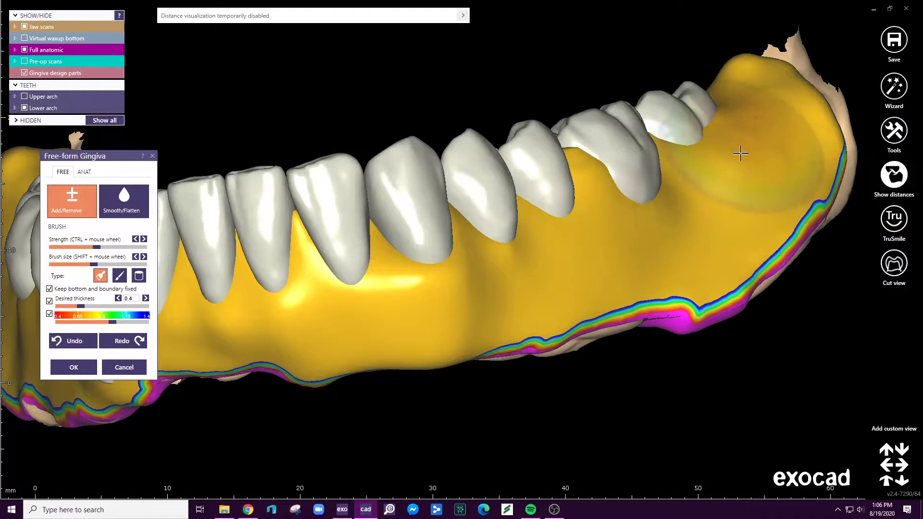
right_drag(679, 178, 695, 104)
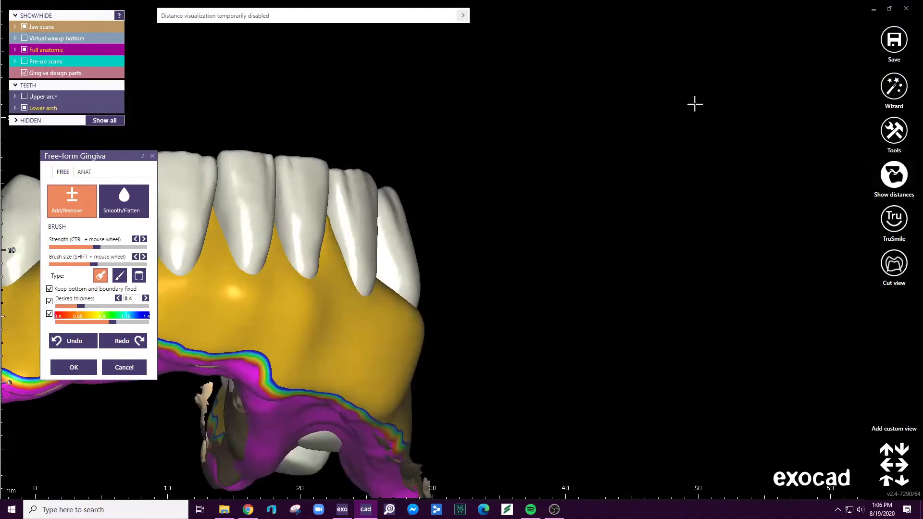
middle_drag(695, 104, 917, 90)
- Smooth the remaining buccal gingiva around the arch with Smooth/Flatten and accept the free-form changes
mouse_move(359, 279)
mouse_down()
mouse_move(309, 315)
mouse_move(362, 305)
mouse_up()
scroll(363, 304, down, 5)
right_drag(363, 304, 435, 295)
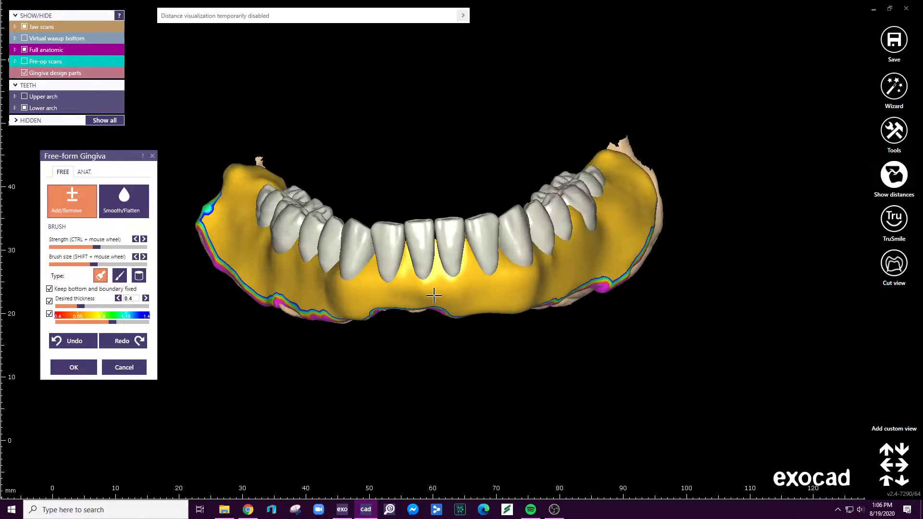
click(143, 213)
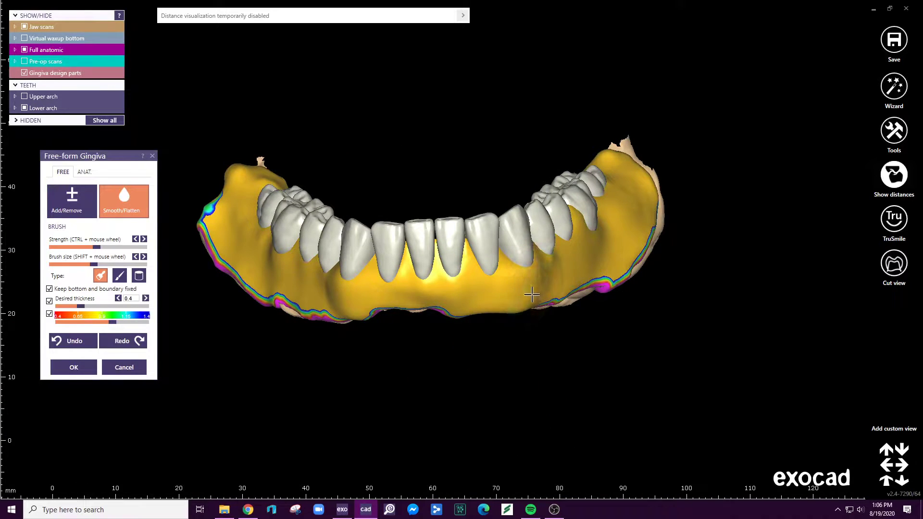
right_drag(662, 154, 663, 150)
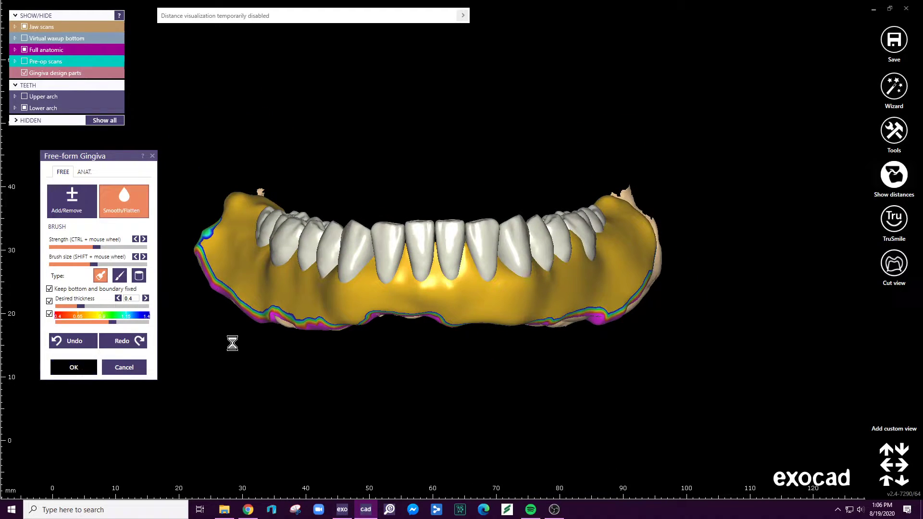
- Start a plateless model design for the jaw scans and set the model type to Formlabs Form2 Solid 100µm - DentalModel resin
right_drag(397, 336, 384, 280)
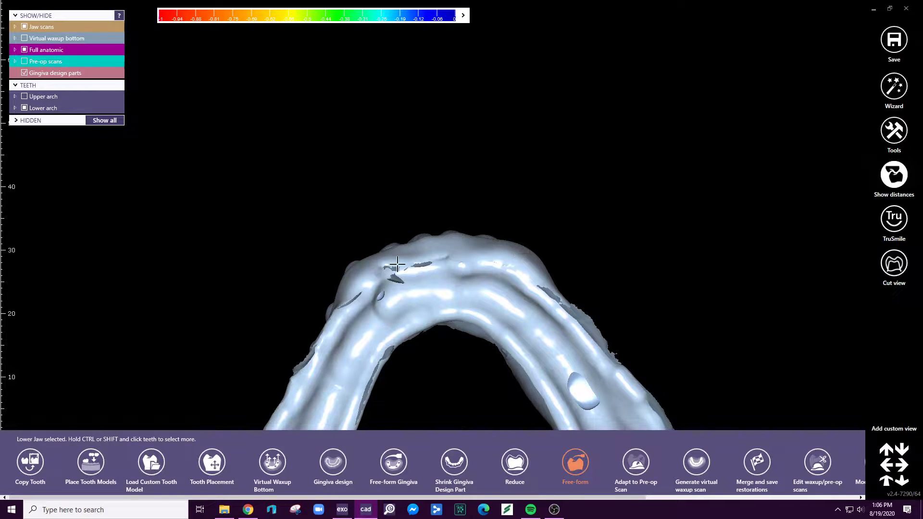
mouse_move(562, 212)
right_down()
mouse_move(571, 218)
mouse_move(548, 219)
right_up()
scroll(548, 219, down, 4)
right_drag(560, 324, 563, 319)
click(725, 158)
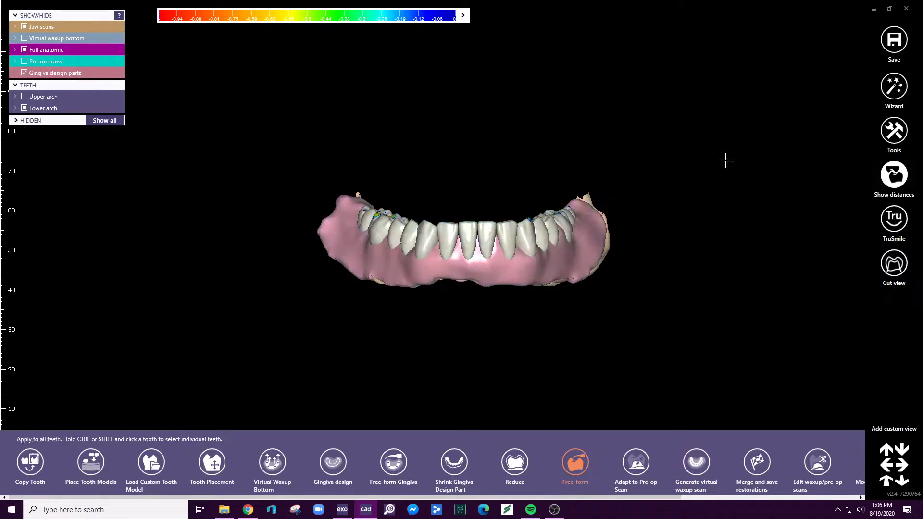
click(609, 245)
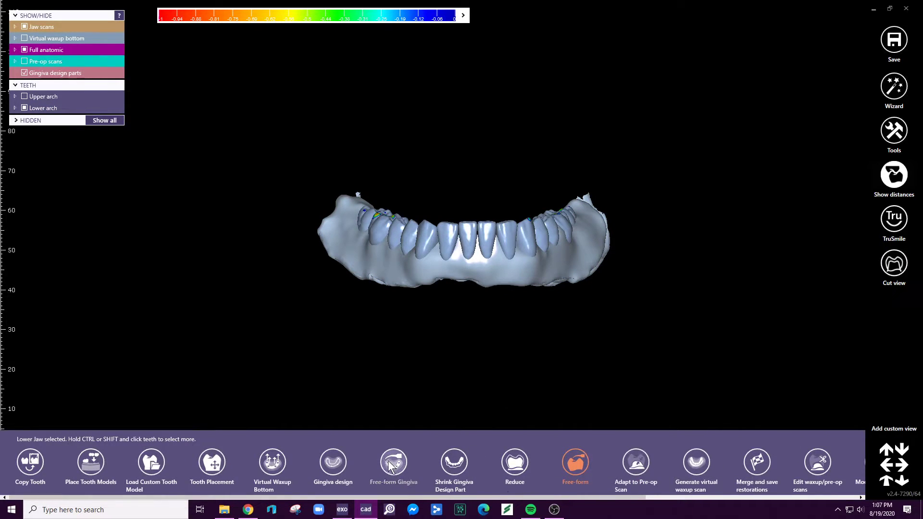
drag(88, 497, 299, 497)
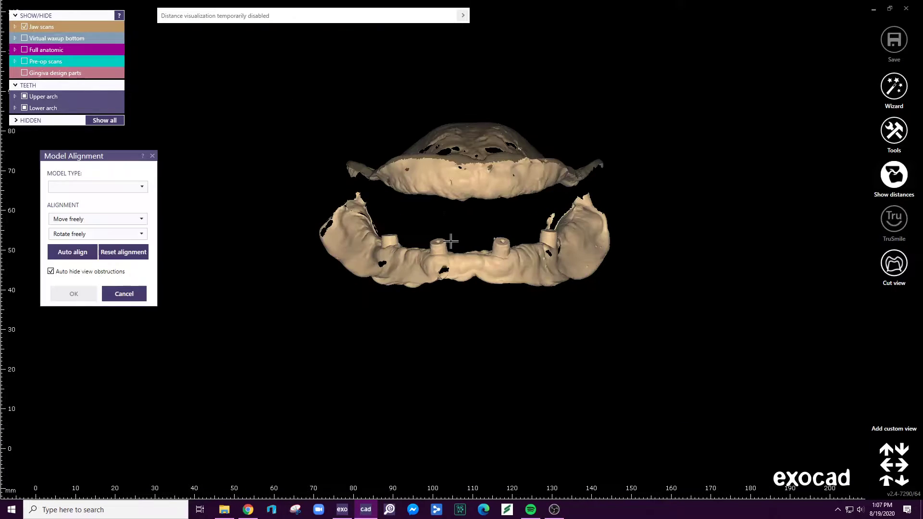
click(126, 187)
scroll(94, 245, down, 10)
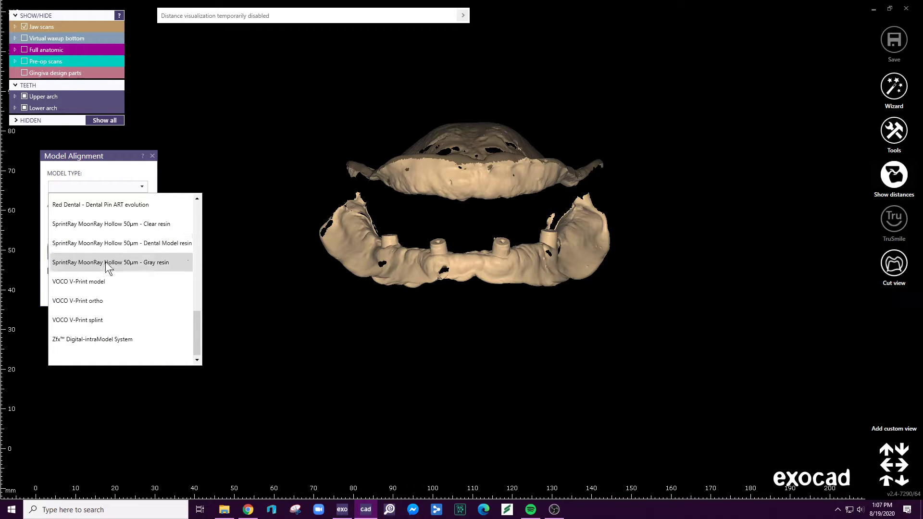
scroll(111, 256, up, 2)
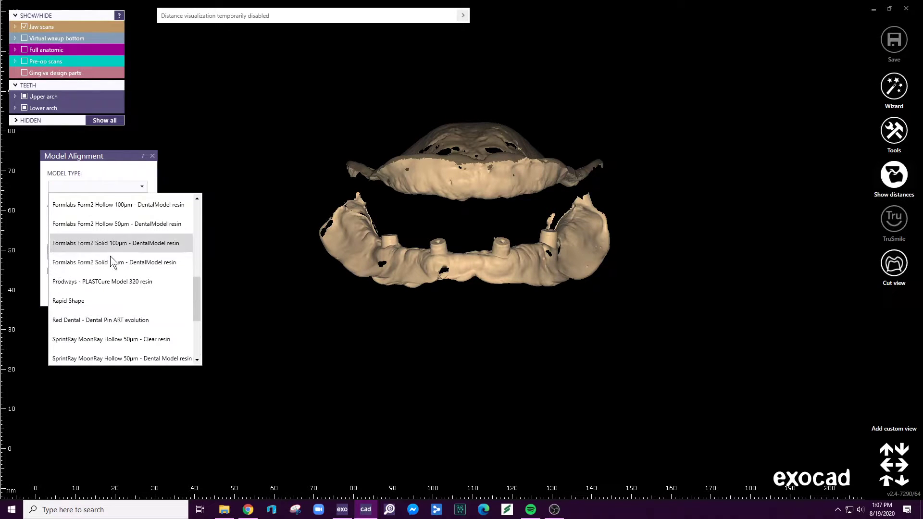
click(146, 245)
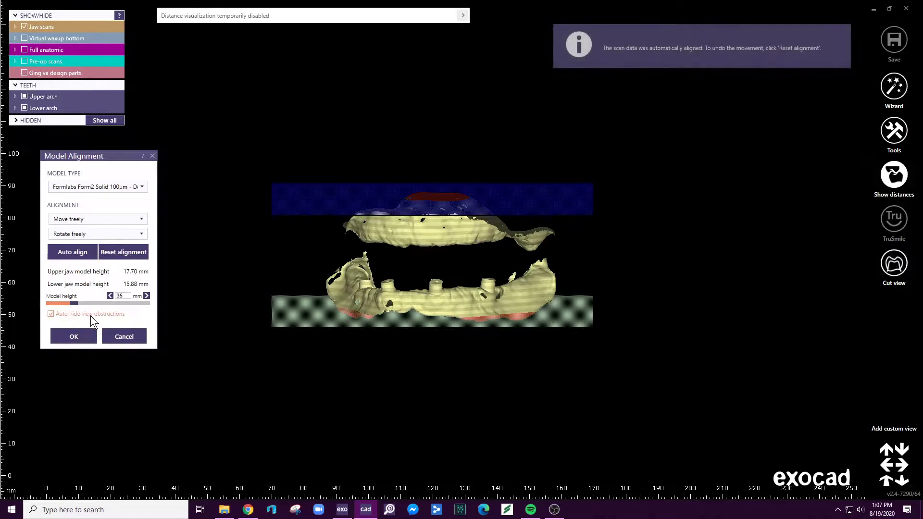
- Set the model height to 39.5 mm, level the jaw scans between the base planes by rotating them, and accept the alignment
drag(76, 305, 82, 305)
right_drag(409, 288, 423, 275)
ctrl+drag(423, 293, 442, 281)
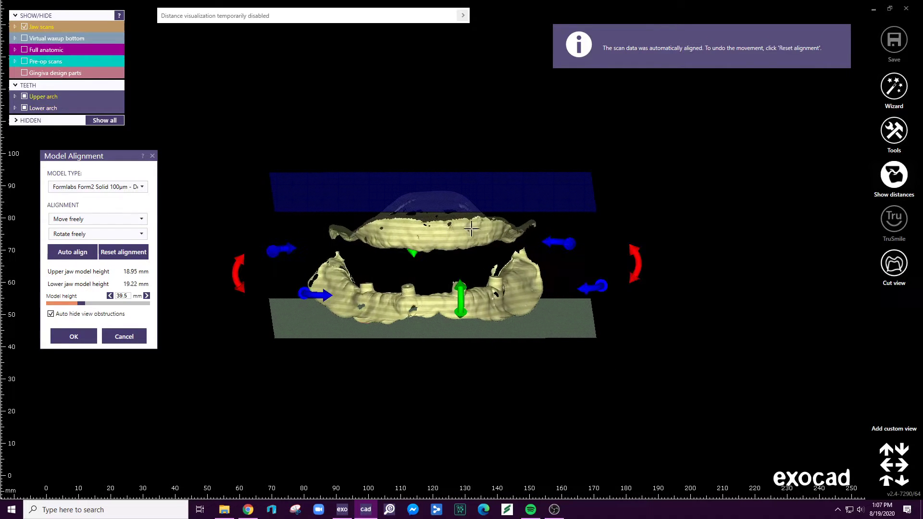
drag(639, 259, 639, 257)
right_drag(639, 258, 635, 259)
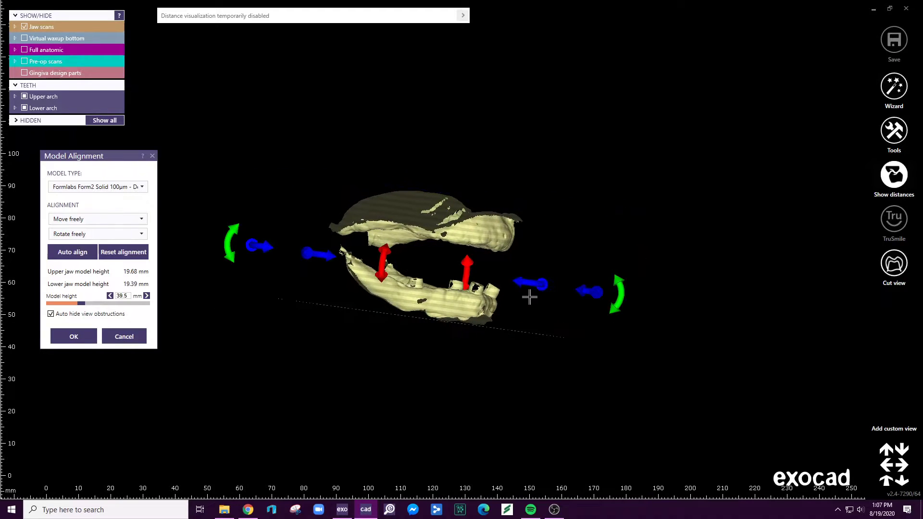
mouse_move(617, 291)
mouse_down()
mouse_move(626, 269)
mouse_move(613, 292)
mouse_up()
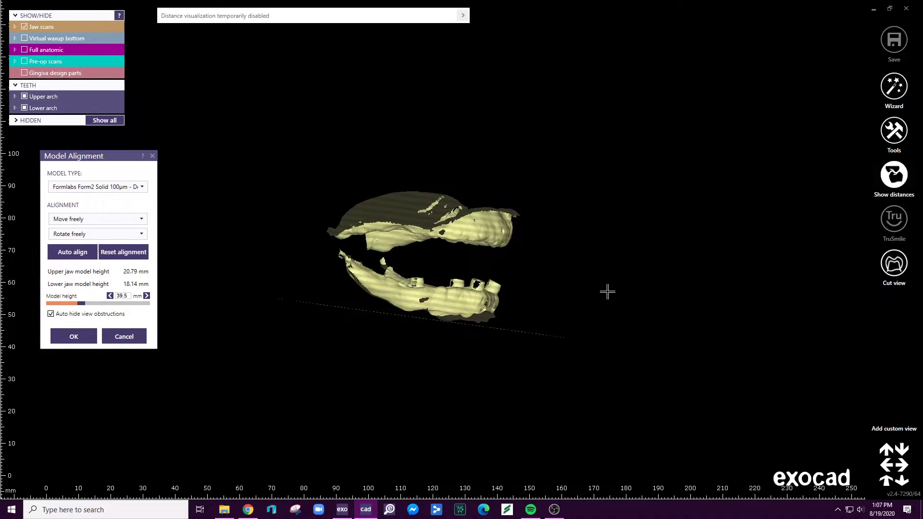
right_drag(601, 291, 602, 291)
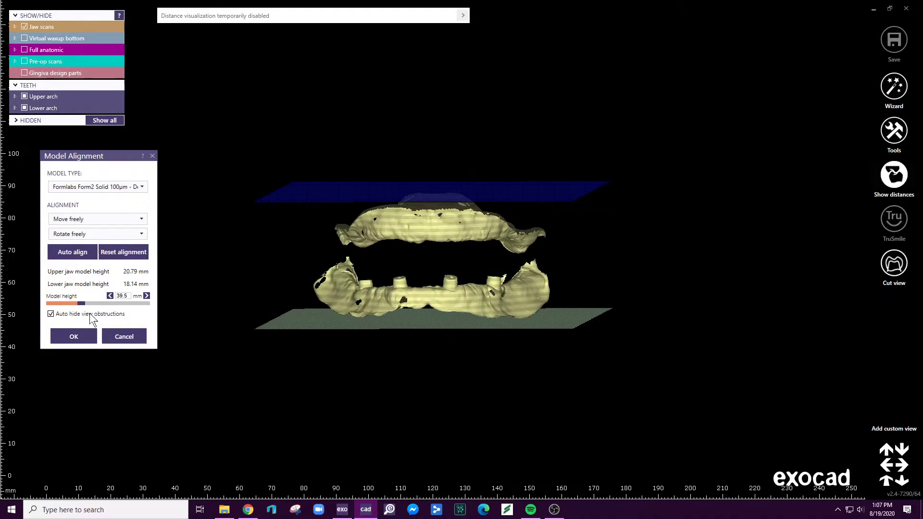
click(74, 331)
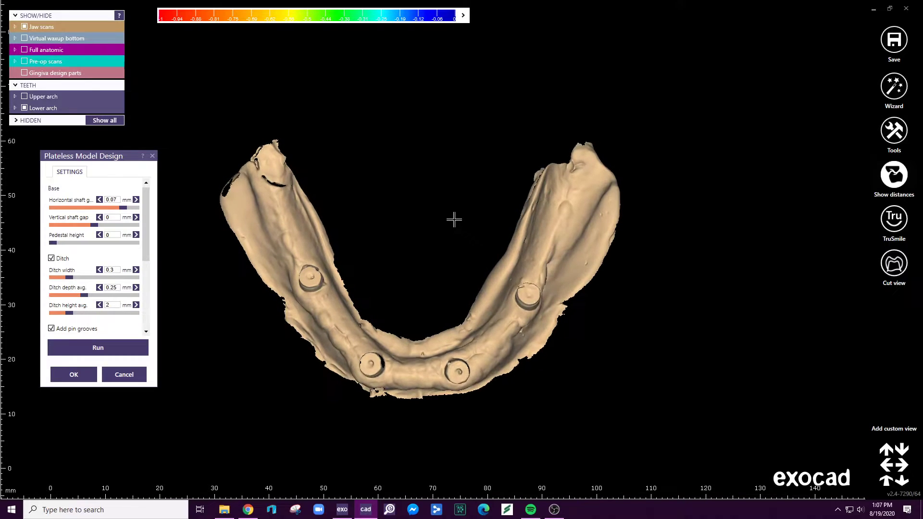
- Generate the lower plateless model with the preset base and ditch settings, inspect it around the implant posts, and accept it
click(112, 351)
right_drag(386, 363, 368, 371)
scroll(367, 372, up, 5)
scroll(370, 397, up, 7)
right_drag(377, 417, 363, 400)
middle_drag(363, 400, 427, 286)
right_drag(427, 287, 474, 225)
scroll(484, 233, down, 5)
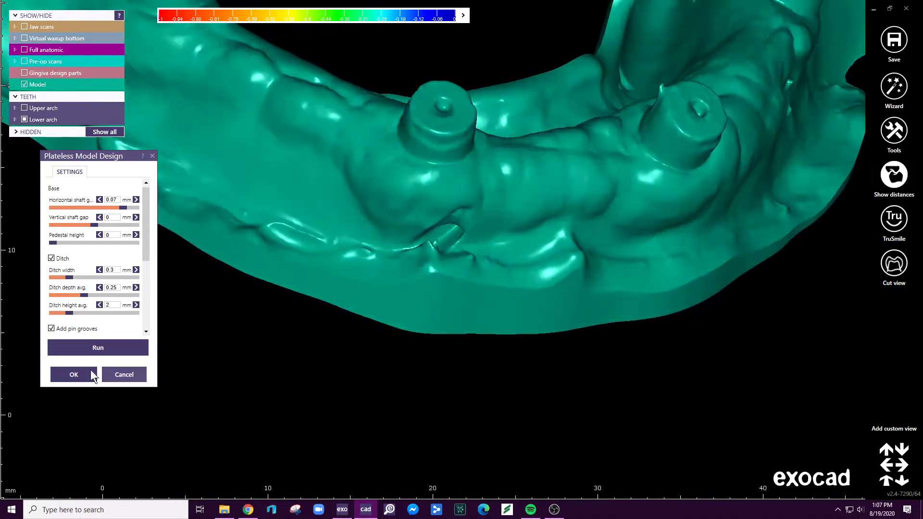
click(94, 372)
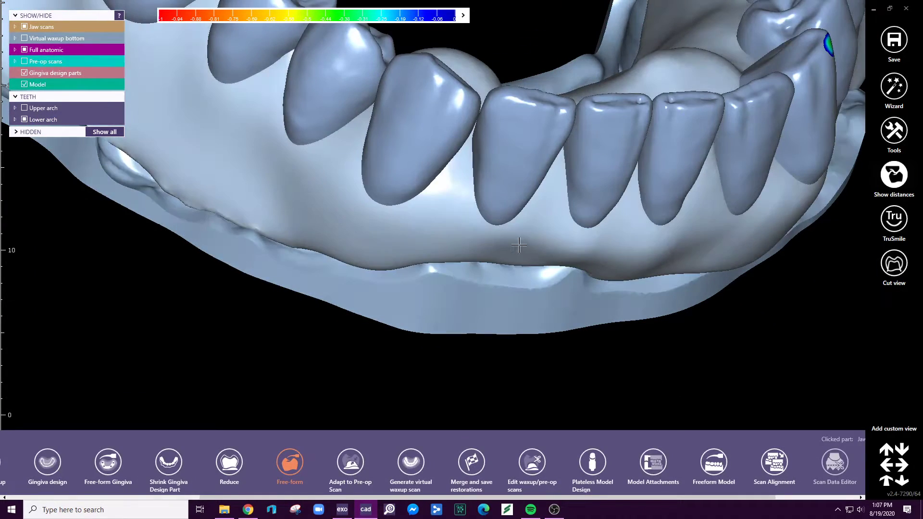
- Open the generated model for free-forming and smooth the defect below the front implant post with the Smooth/Flatten brush
key(ctrl+f)
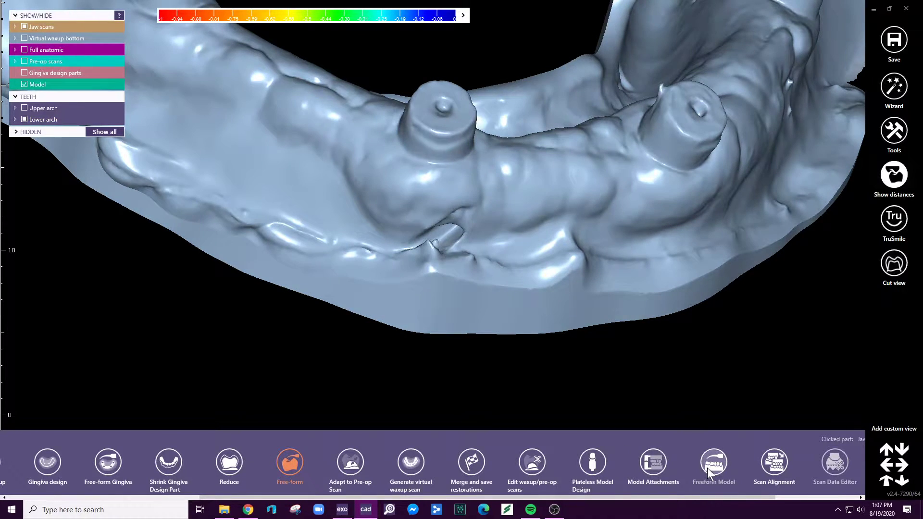
click(709, 465)
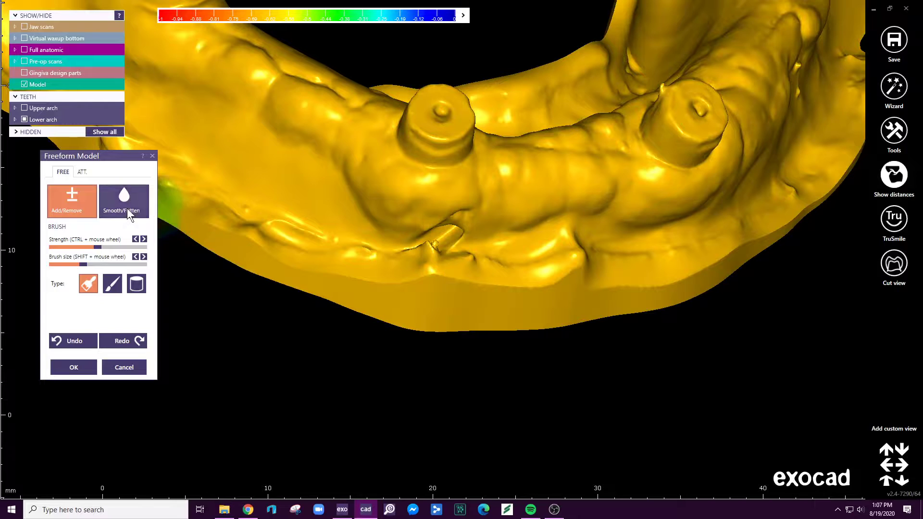
click(124, 201)
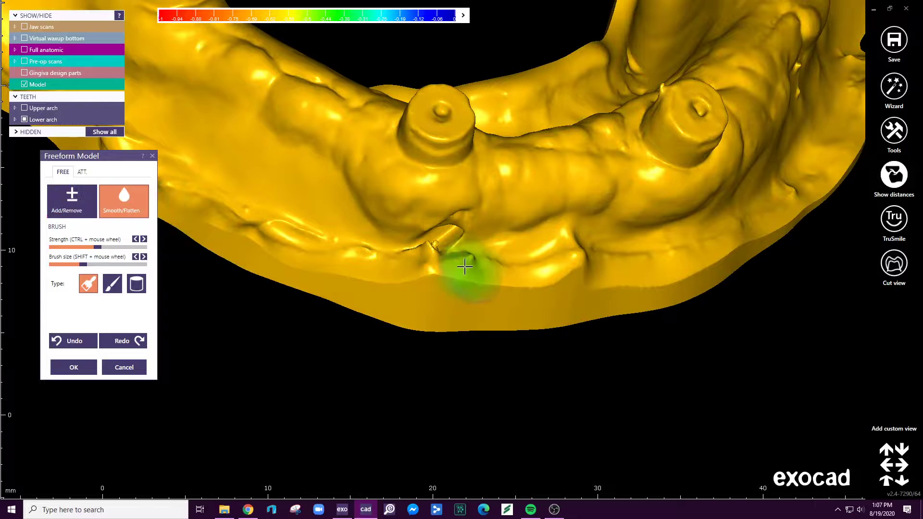
mouse_move(433, 252)
mouse_down()
mouse_move(443, 241)
mouse_move(489, 254)
mouse_move(435, 253)
mouse_up()
mouse_move(435, 252)
right_down()
mouse_move(463, 202)
mouse_move(456, 225)
mouse_move(473, 247)
right_up()
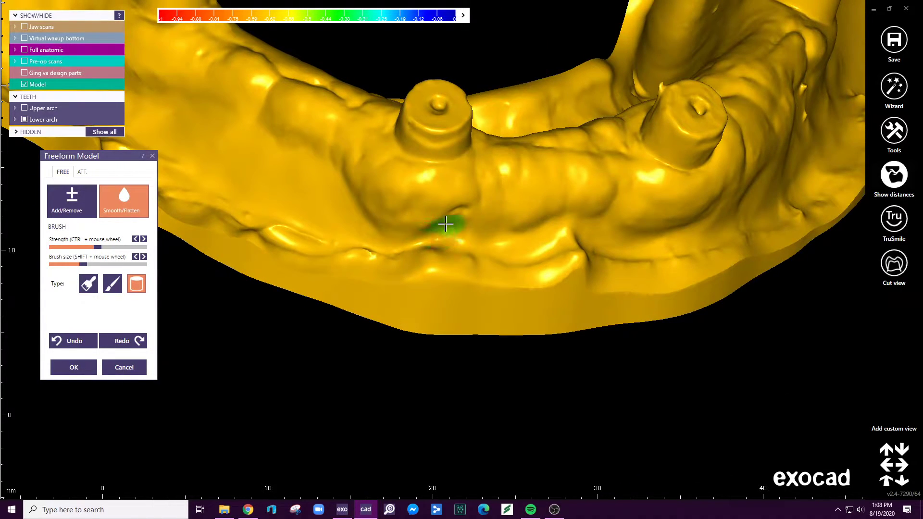
- Smooth the lingual border and the rear ends of the lower model with the cylinder Smooth/Flatten brush and accept the changes
scroll(519, 214, down, 3)
mouse_move(521, 214)
right_down()
mouse_move(567, 200)
mouse_move(570, 242)
mouse_move(371, 259)
mouse_move(285, 202)
mouse_move(294, 172)
right_up()
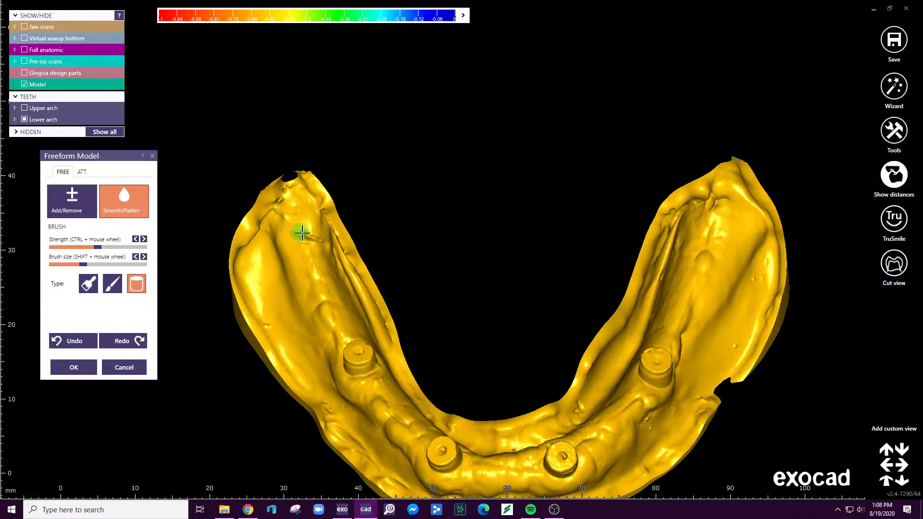
right_drag(320, 182, 234, 179)
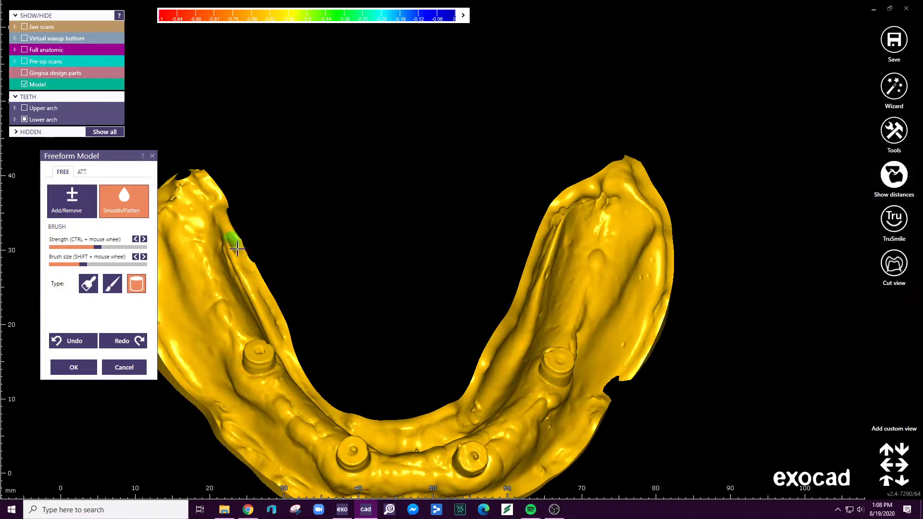
right_drag(285, 327, 459, 412)
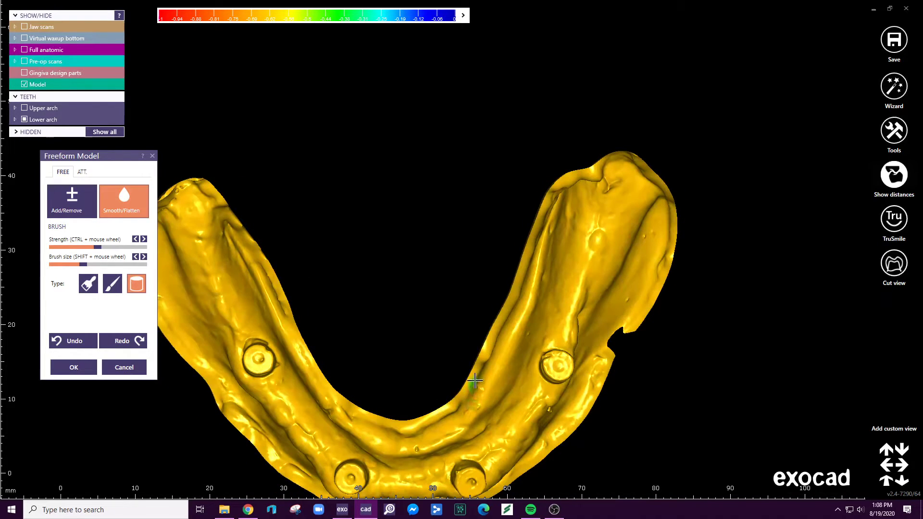
mouse_move(572, 173)
right_down()
mouse_move(534, 204)
mouse_move(536, 225)
mouse_move(530, 191)
right_up()
scroll(552, 227, up, 5)
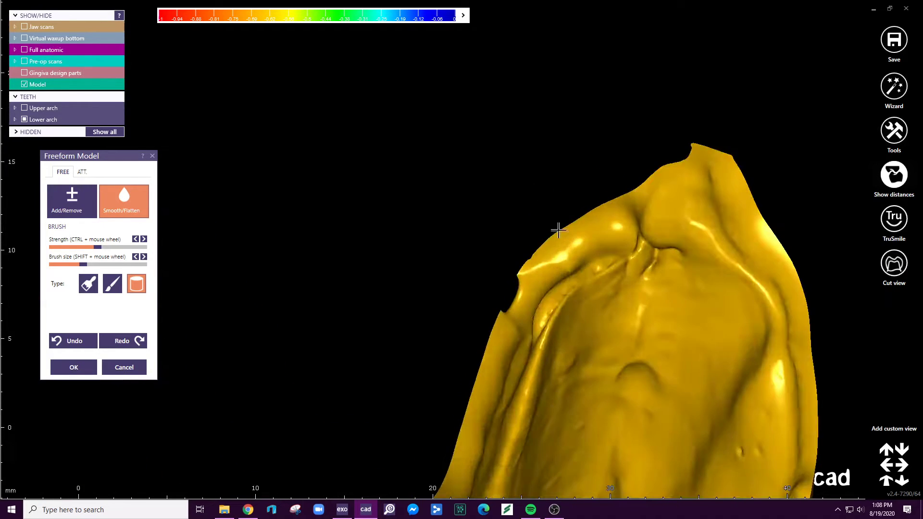
scroll(670, 232, down, 6)
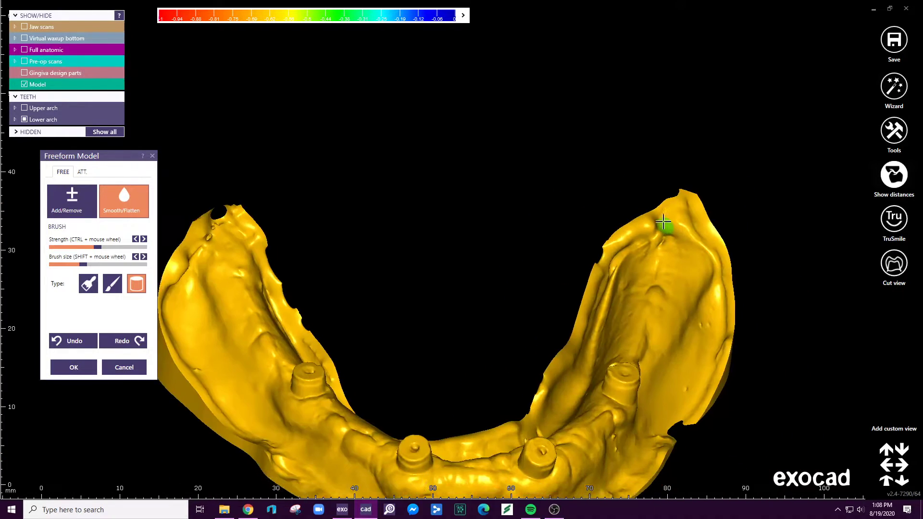
right_drag(655, 271, 61, 387)
click(73, 367)
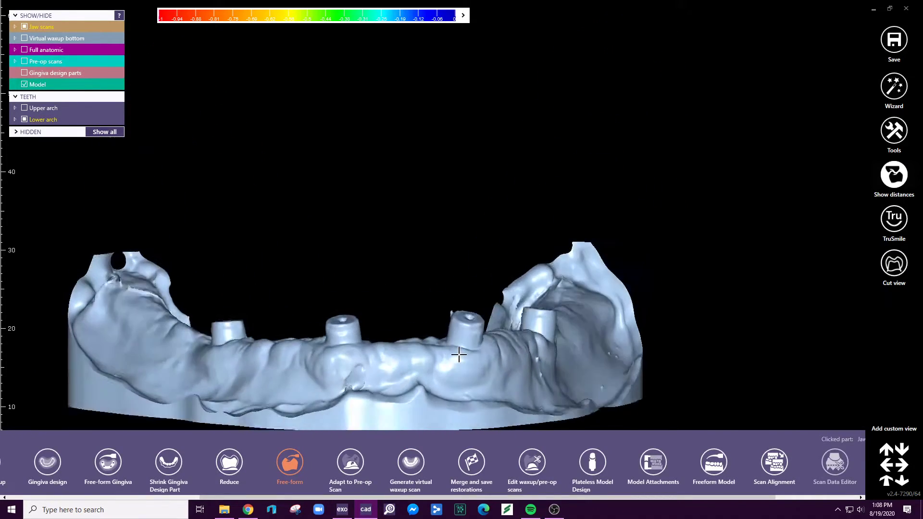
- Edit the model's mesh by selecting its flat bottom straight through, deleting that selection, and accepting the edit
right_drag(459, 354, 423, 378)
key(ctrl+j)
key(ctrl+j)
scroll(587, 303, down, 4)
right_drag(587, 303, 594, 304)
middle_drag(593, 304, 515, 255)
right_drag(515, 256, 512, 250)
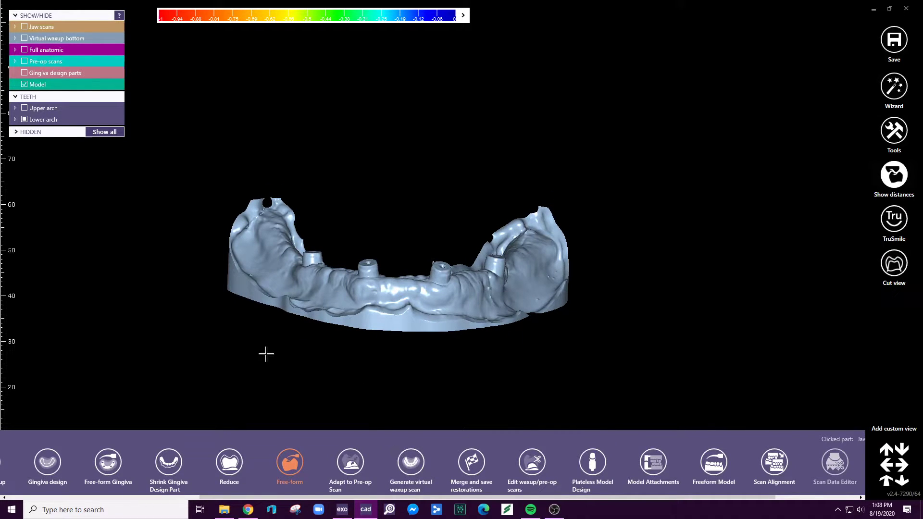
right_click(355, 341)
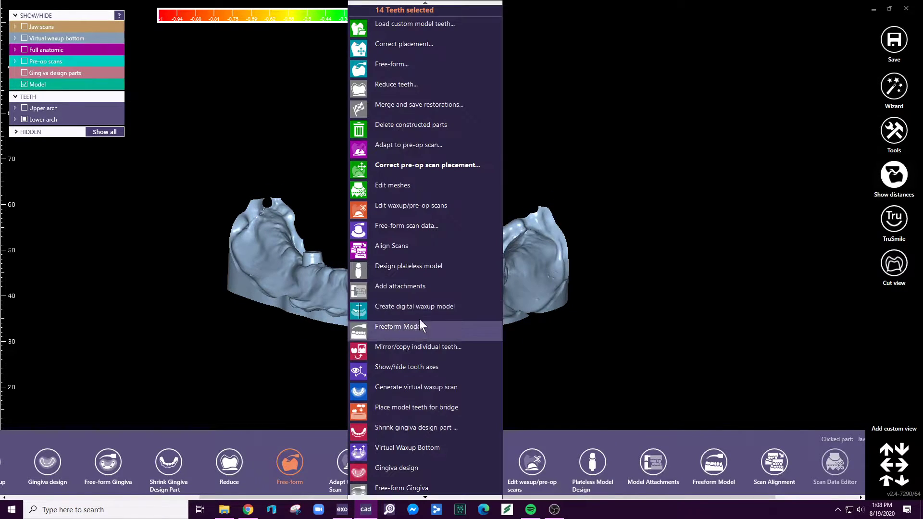
click(409, 198)
right_drag(431, 282, 432, 281)
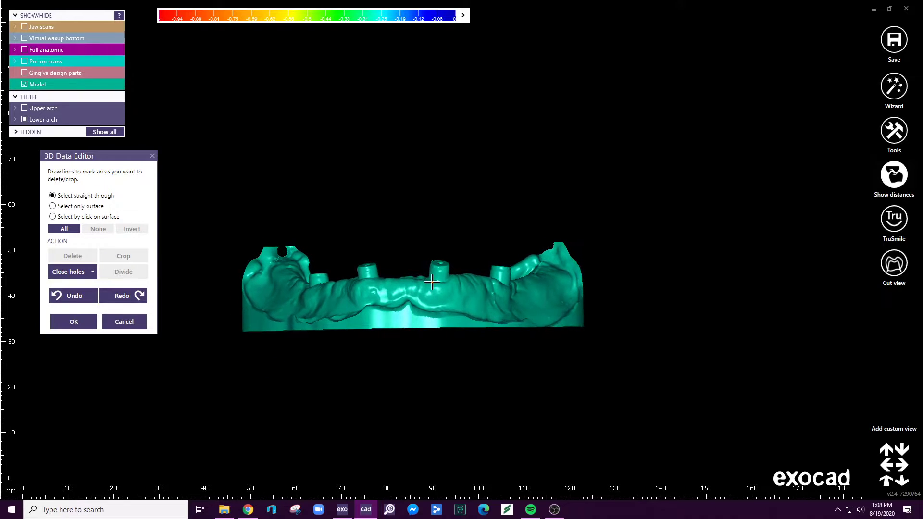
click(232, 328)
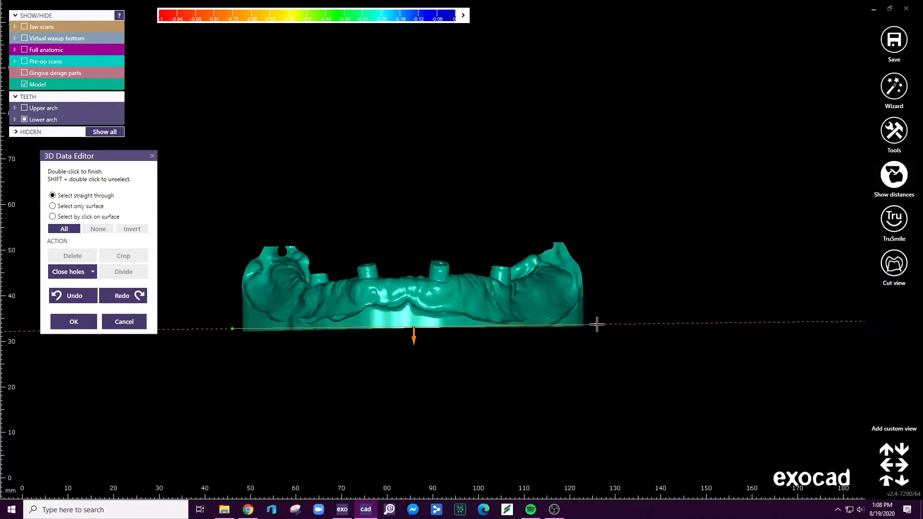
double_click(599, 327)
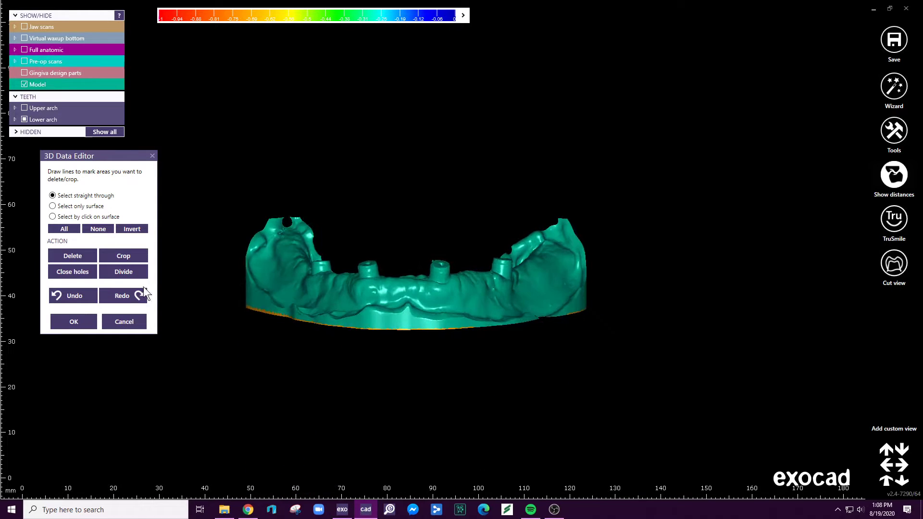
click(72, 256)
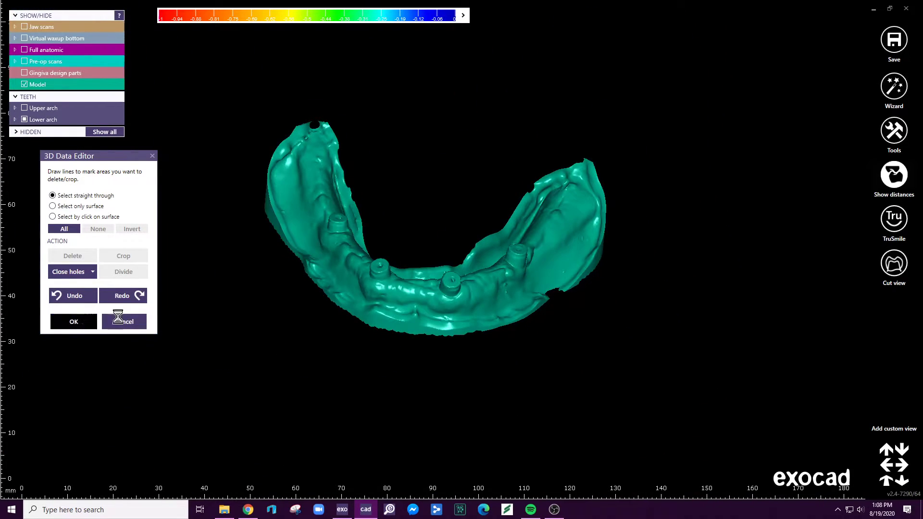
click(90, 322)
- Save the scene to the Desktop as a Dental CAD Scene file named "xtra jaw lower"
right_click(466, 325)
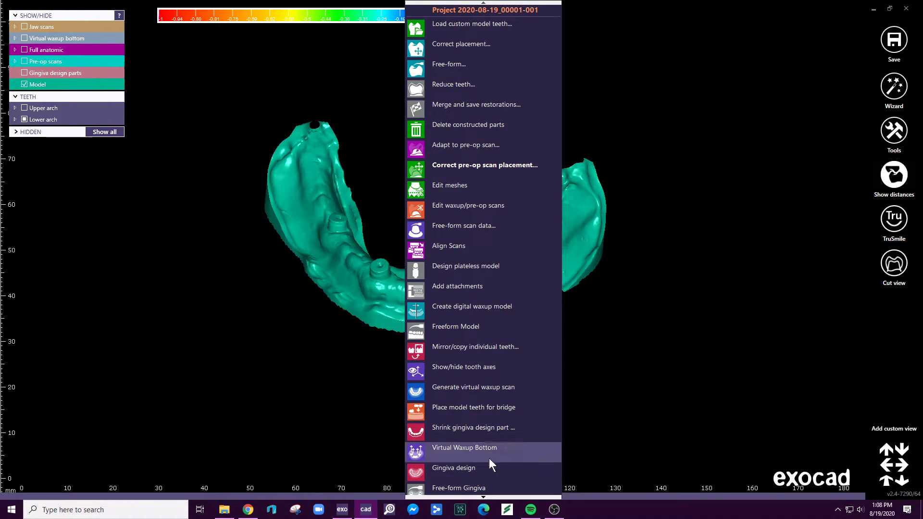
mouse_move(483, 496)
click(482, 460)
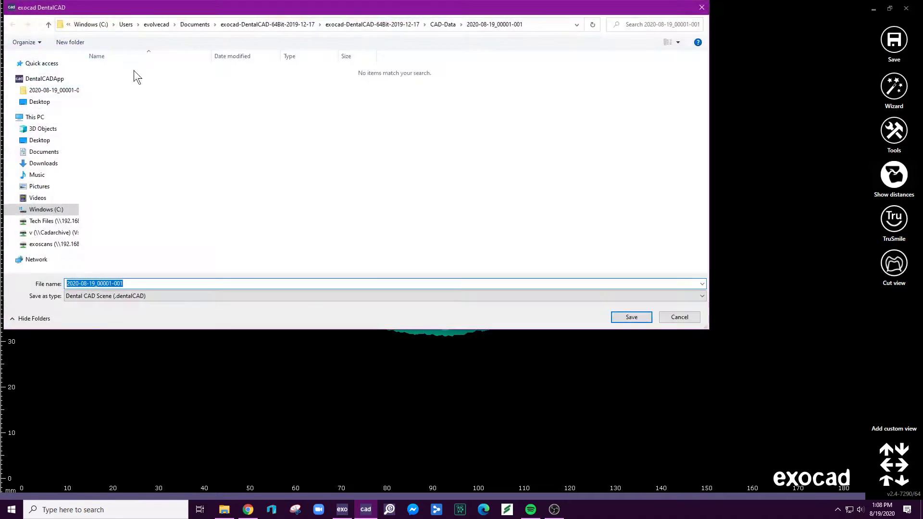
click(42, 141)
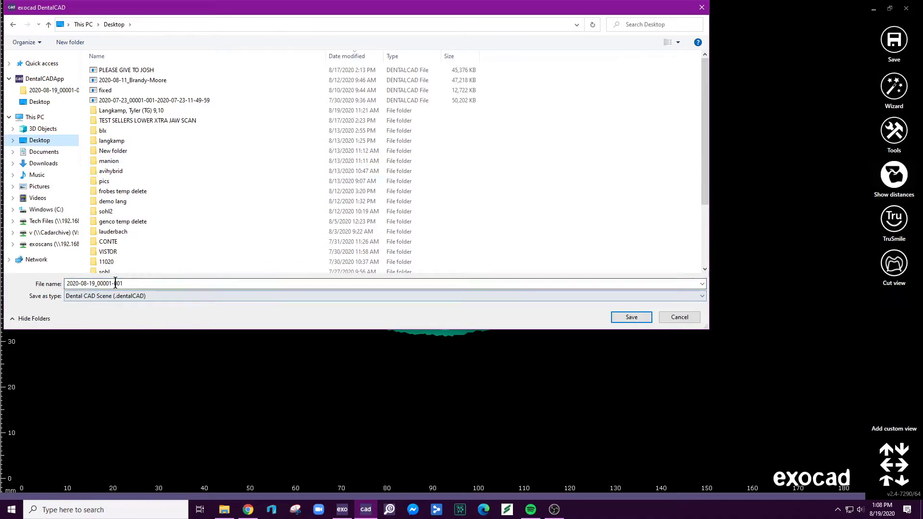
click(143, 278)
text(xtra jaw lower)
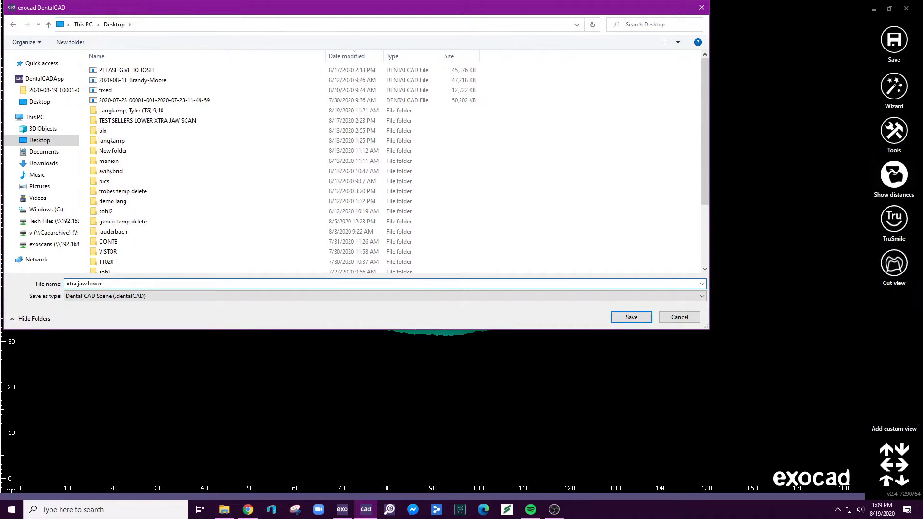
key(Return)
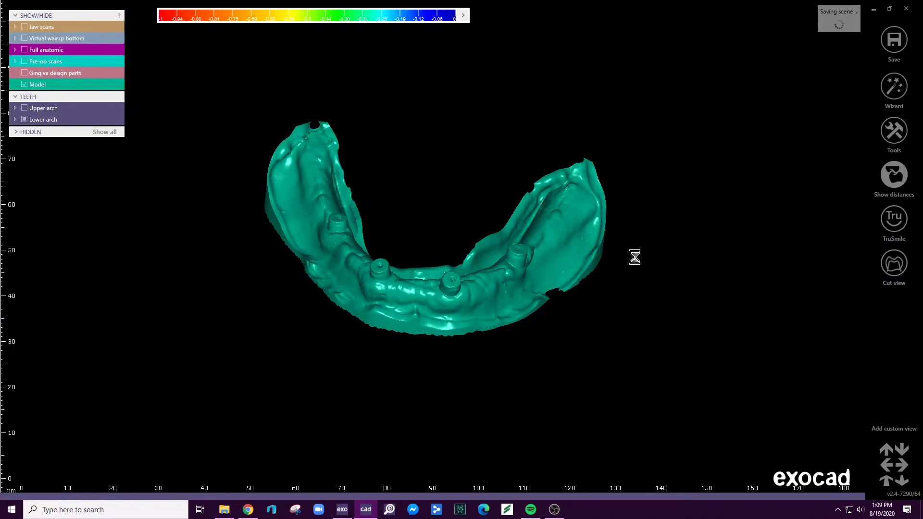
right_drag(392, 214, 383, 84)
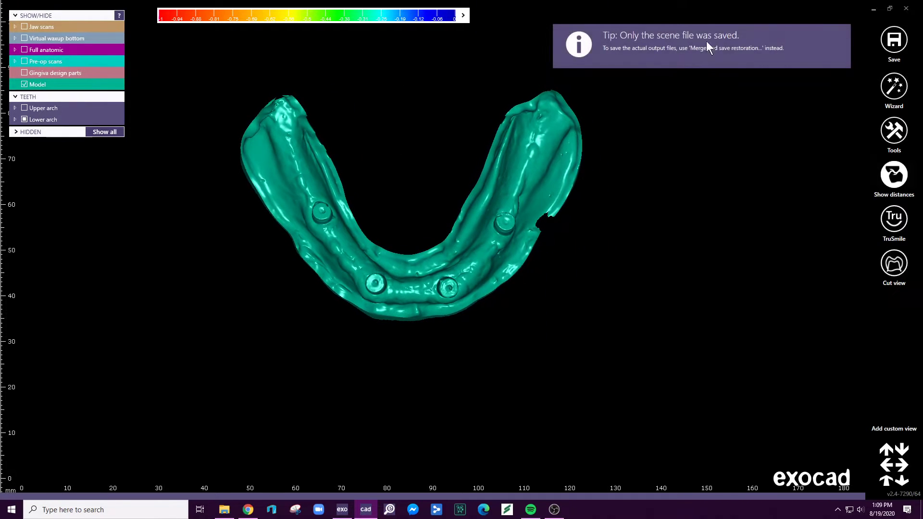
click(894, 131)
click(778, 341)
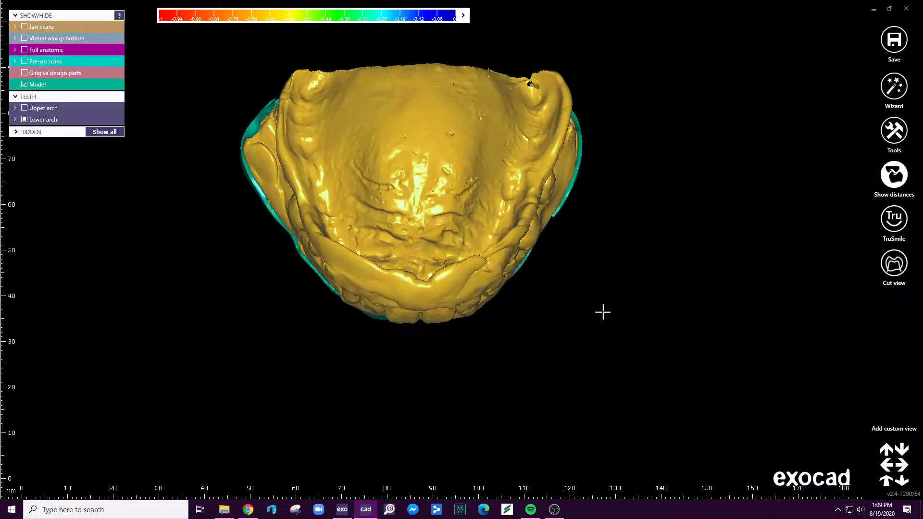
click(79, 203)
scroll(80, 298, down, 2)
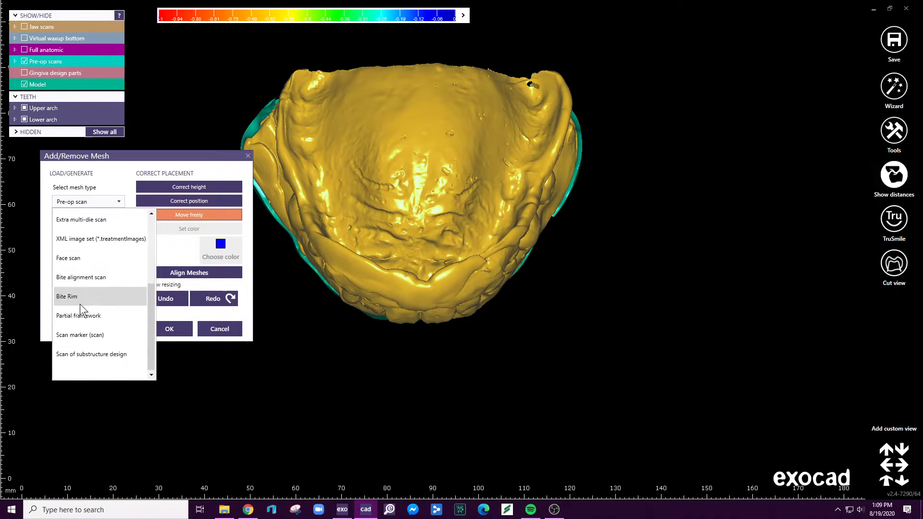
scroll(77, 255, up, 2)
scroll(71, 269, down, 2)
scroll(85, 270, up, 1)
click(84, 258)
click(88, 230)
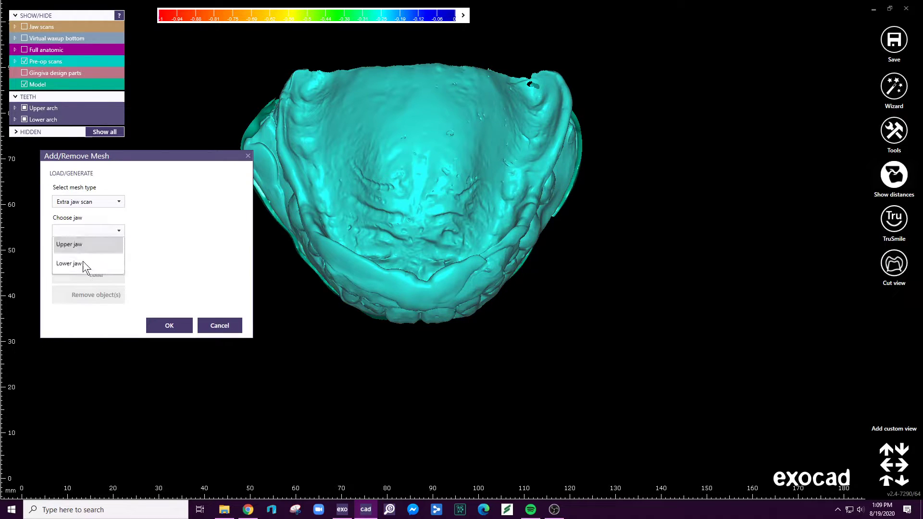
click(86, 268)
click(99, 271)
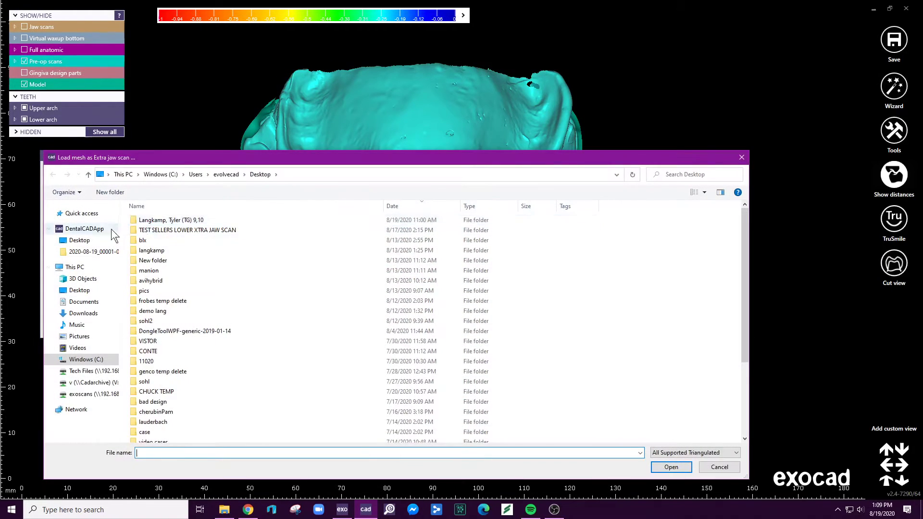
click(79, 290)
click(175, 281)
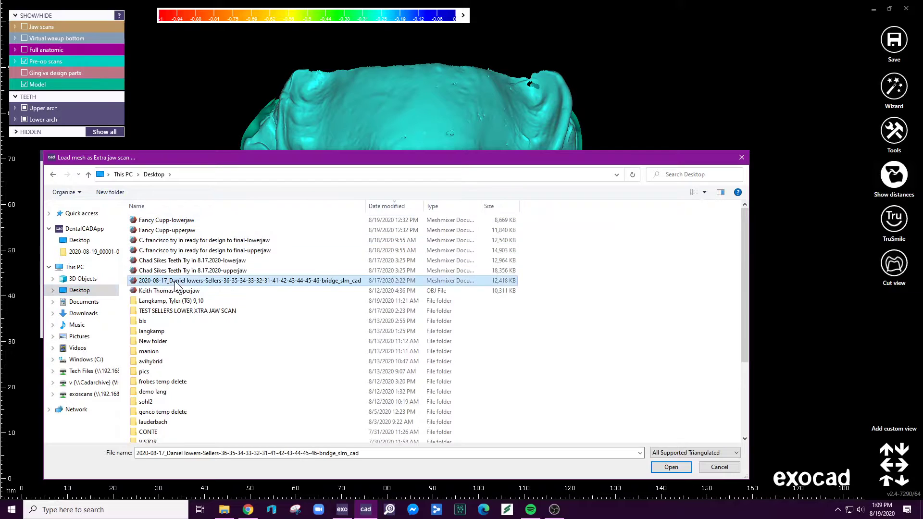
scroll(204, 331, down, 3)
scroll(188, 341, up, 3)
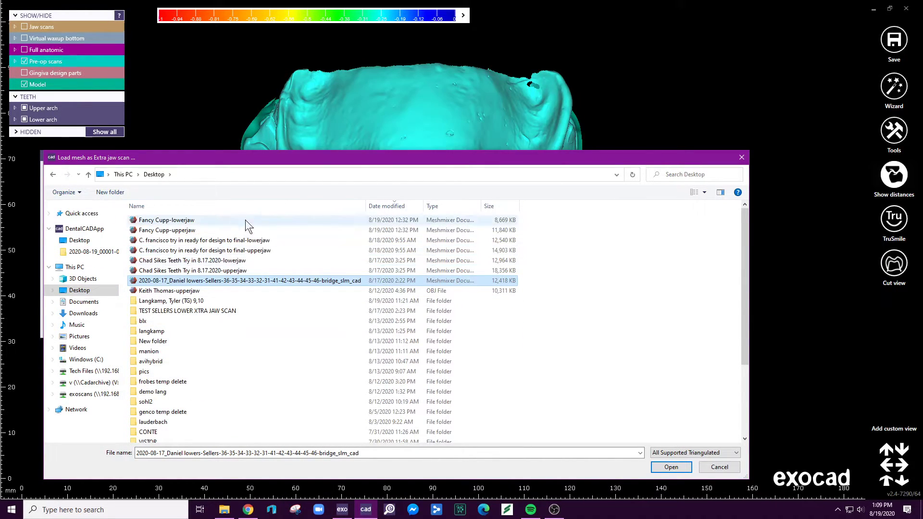
click(685, 467)
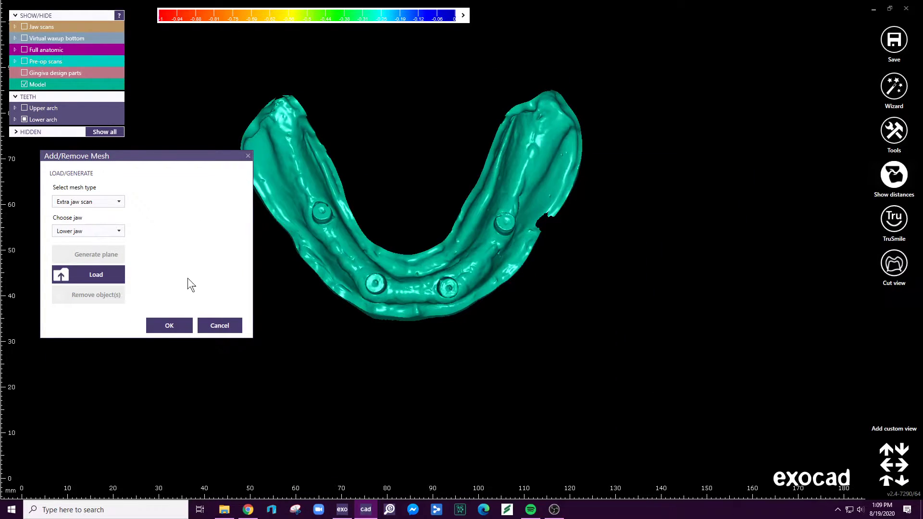
click(225, 324)
- Save the lower jaw model to the Desktop as a Plain STL file named "xtra jaw lower"
right_click(408, 81)
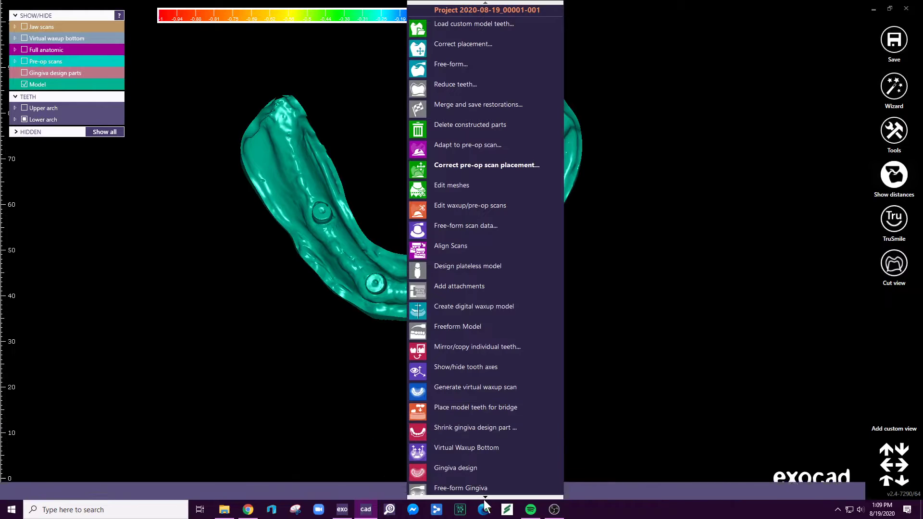
scroll(485, 500, down, 1)
click(476, 485)
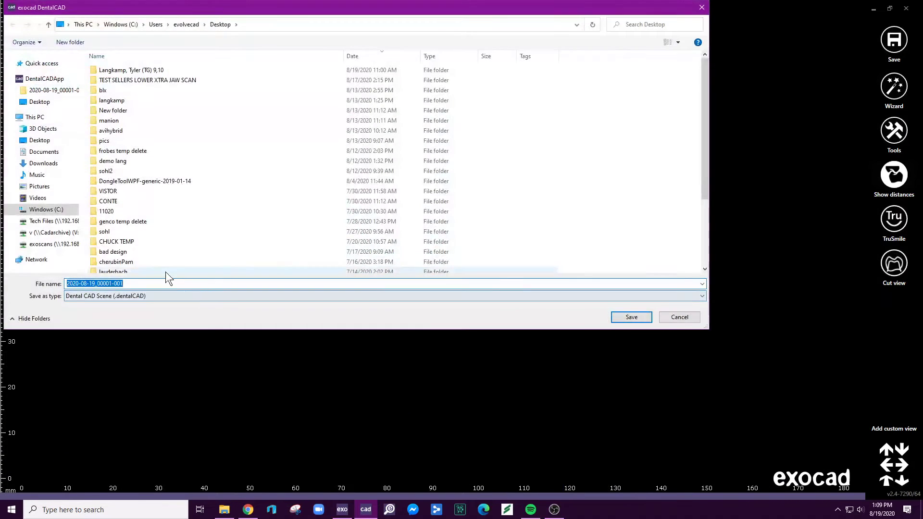
click(131, 296)
click(85, 313)
click(97, 284)
text(xtra)
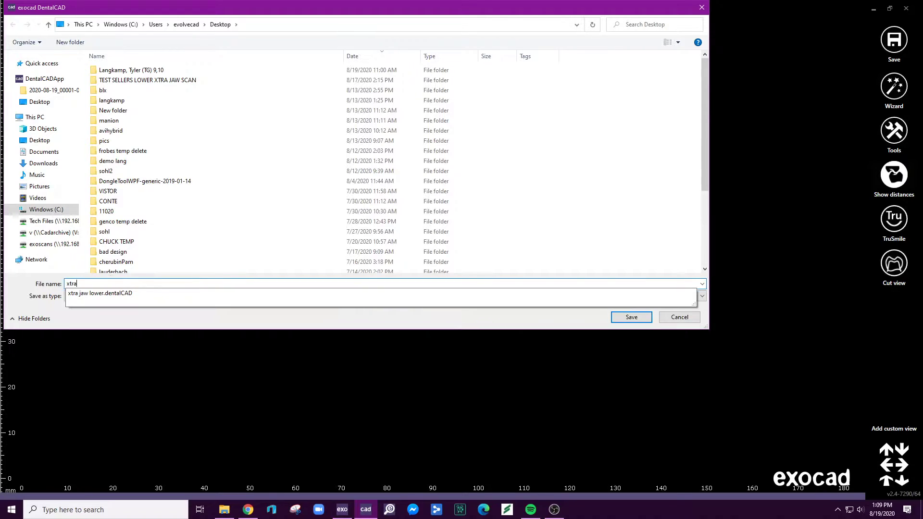
key(Down)
key(BackSpace)
click(342, 308)
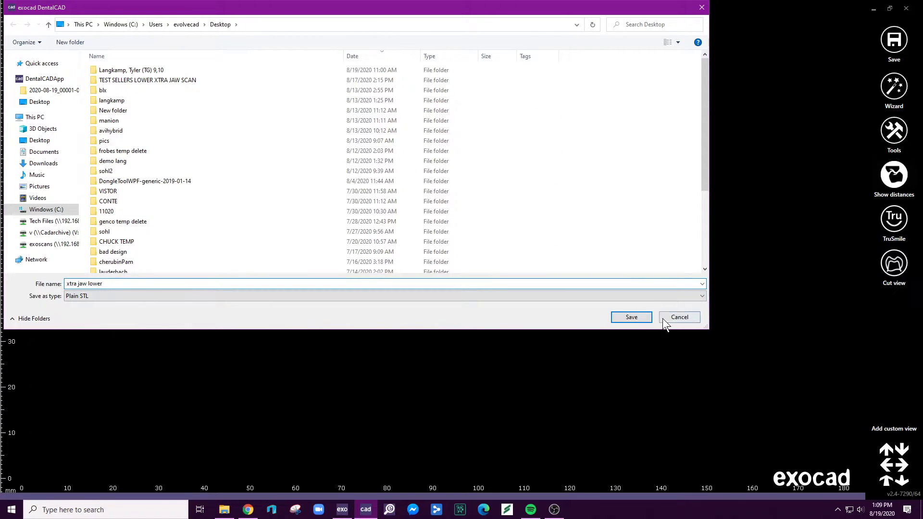
click(631, 318)
click(414, 302)
click(411, 256)
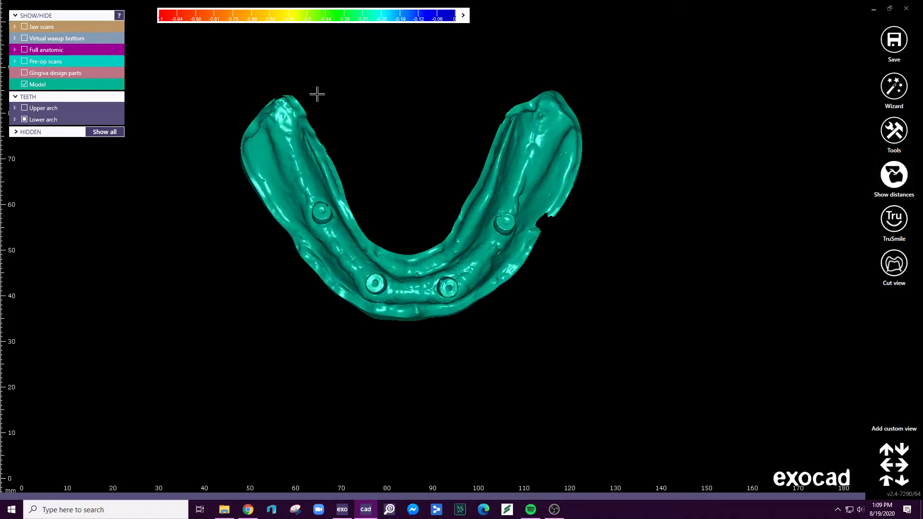
- Load the "xtra jaw lower" STL from the Desktop as an extra jaw scan for the lower jaw
click(894, 129)
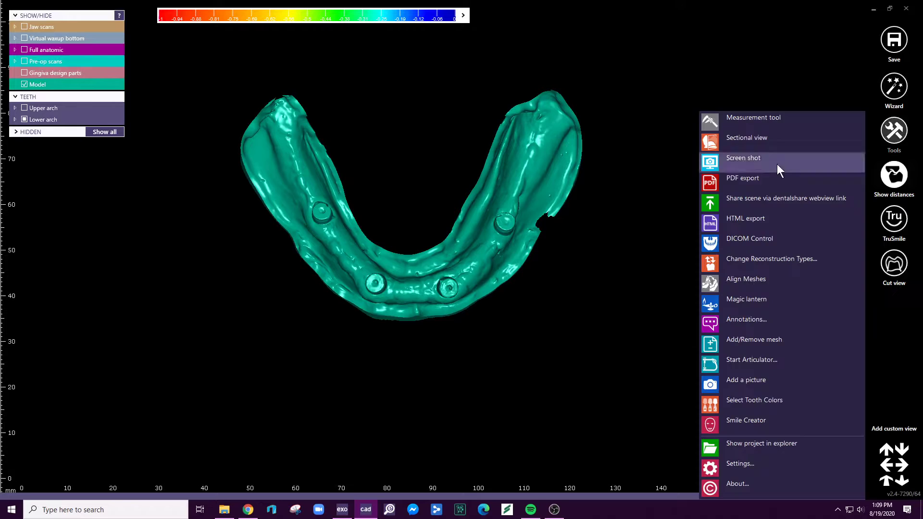
click(774, 341)
click(118, 201)
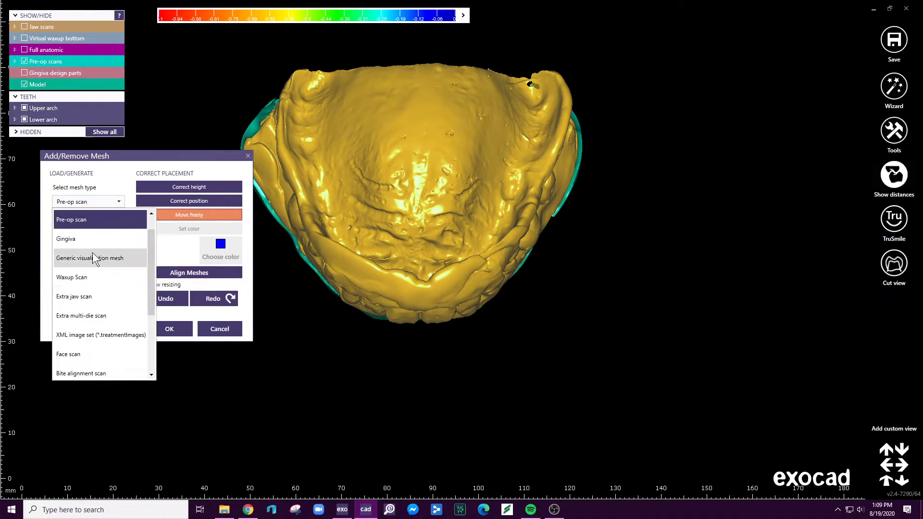
scroll(85, 321, down, 2)
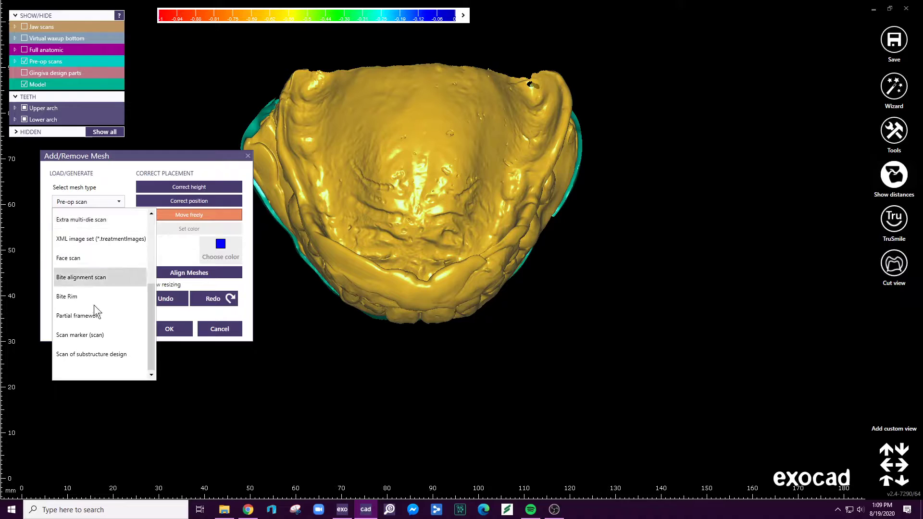
scroll(88, 288, up, 1)
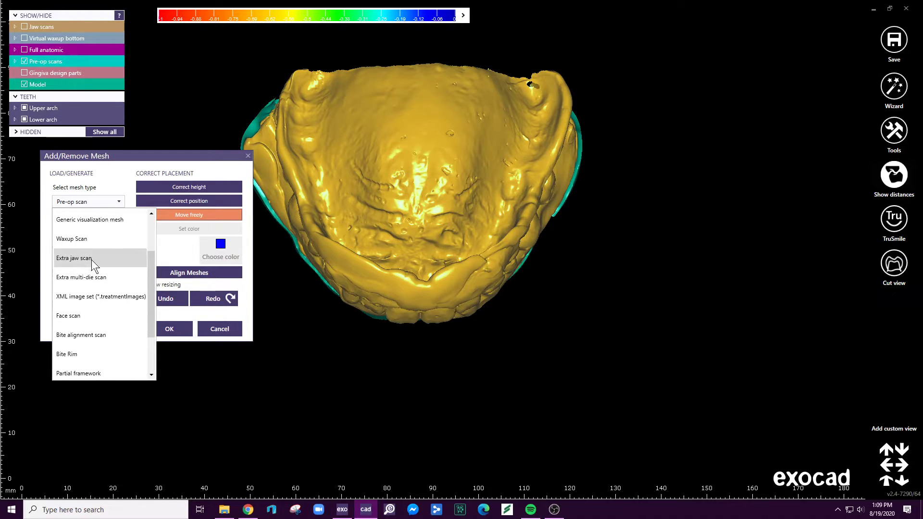
click(93, 260)
click(88, 267)
click(87, 270)
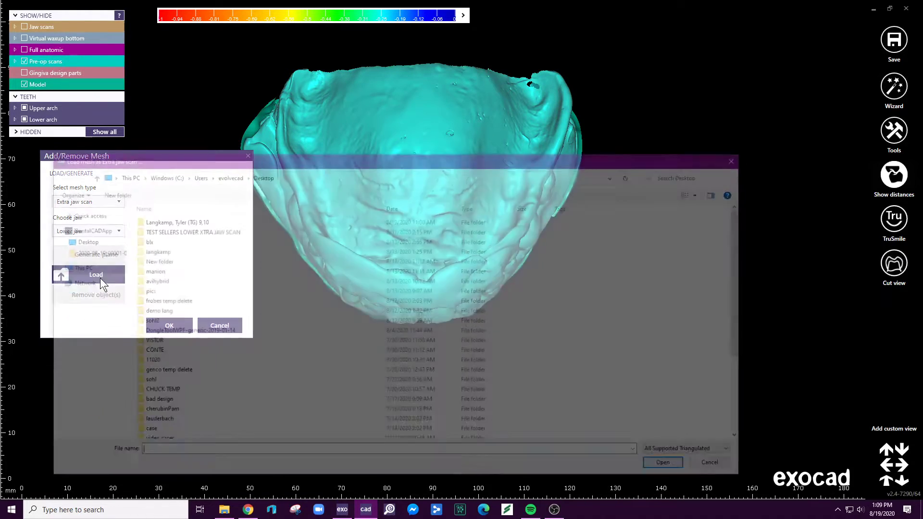
scroll(158, 262, down, 4)
double_click(192, 364)
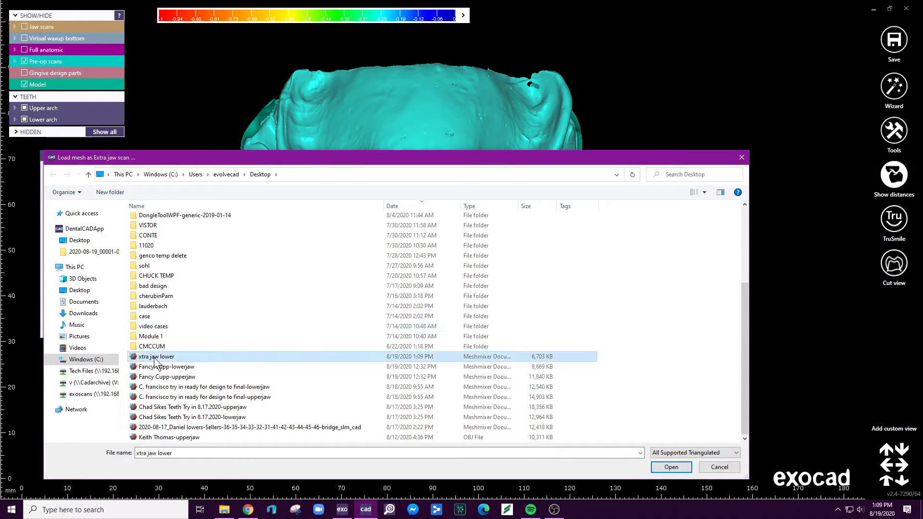
- Hide the pre-op scans and the original model so only the loaded extra jaw scan shows, and accept the mesh
click(394, 256)
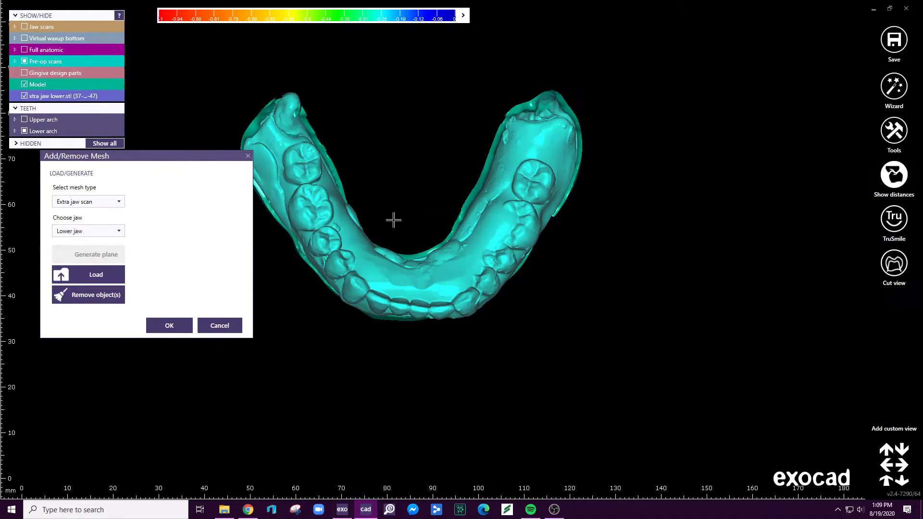
ctrl+click(407, 267)
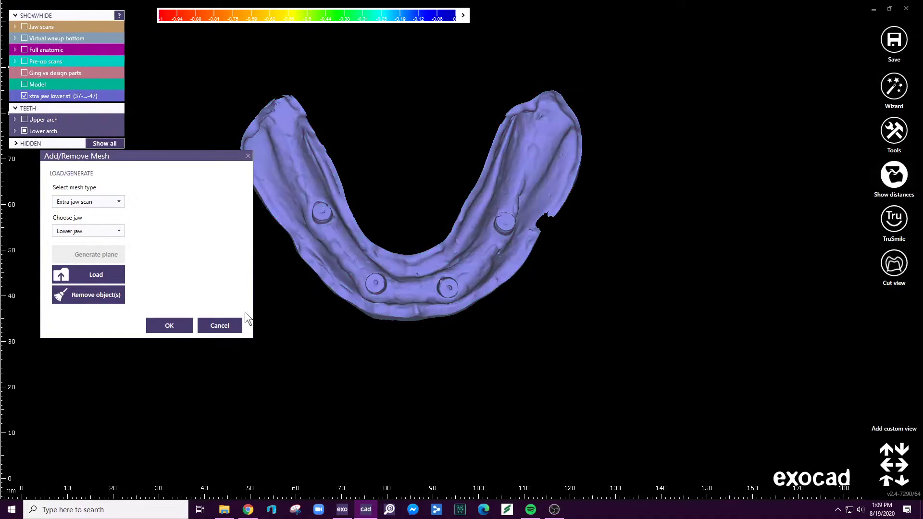
click(186, 330)
- Align the extra jaw scan to the lower jaw scan using a matching point between the two front implant posts, and accept the alignment
mouse_move(711, 504)
click(776, 483)
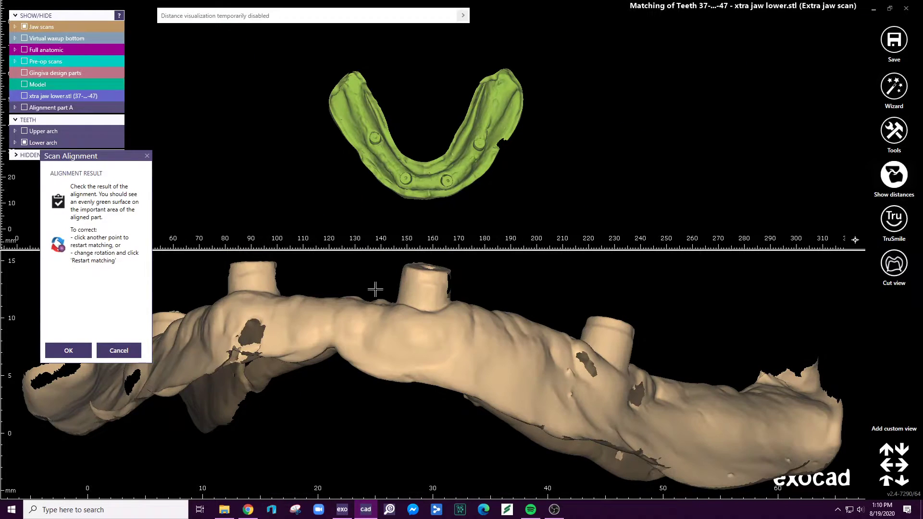
scroll(375, 292, down, 4)
middle_drag(424, 391, 425, 308)
right_drag(424, 308, 435, 326)
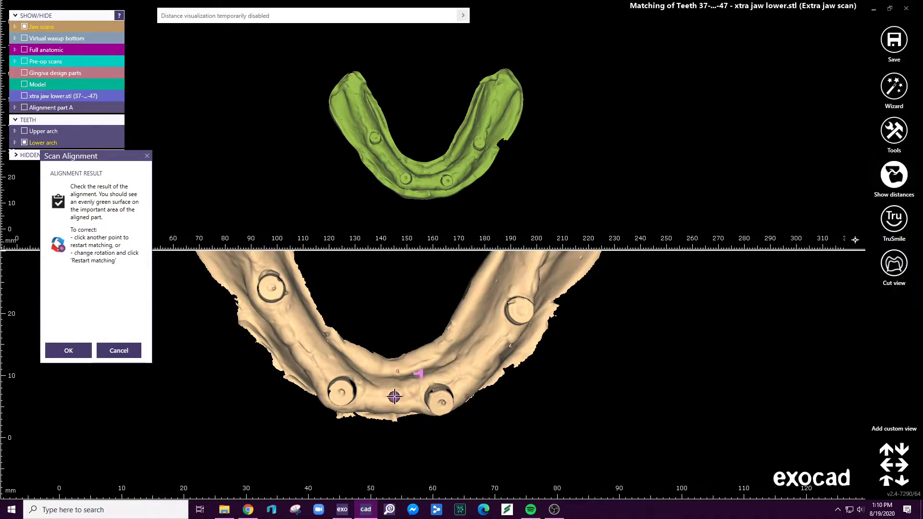
click(427, 180)
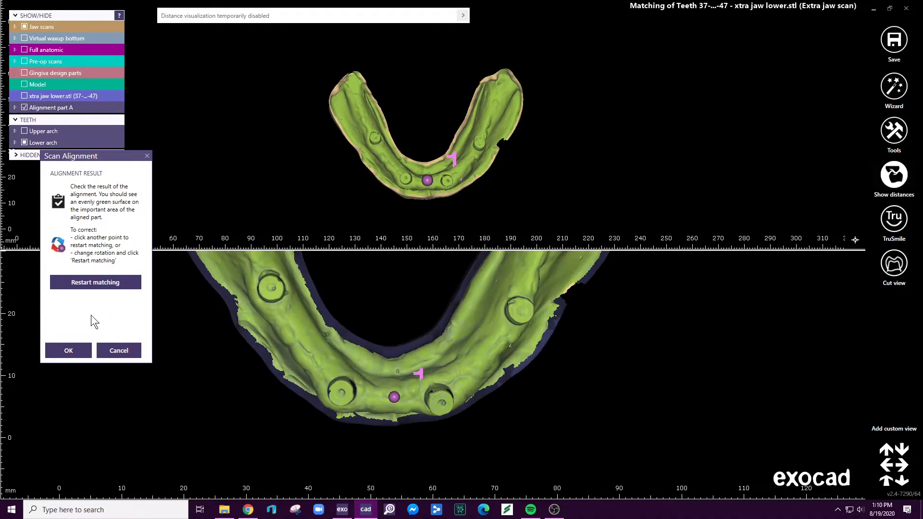
click(68, 355)
- Redesign the lower jaw's virtual waxup bottom with the insertion direction set from the occlusal view, and accept it
click(378, 261)
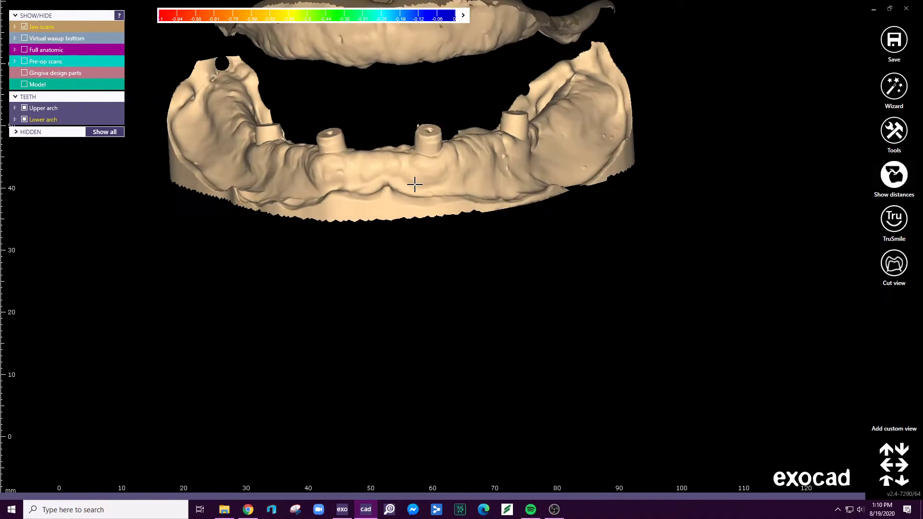
click(402, 179)
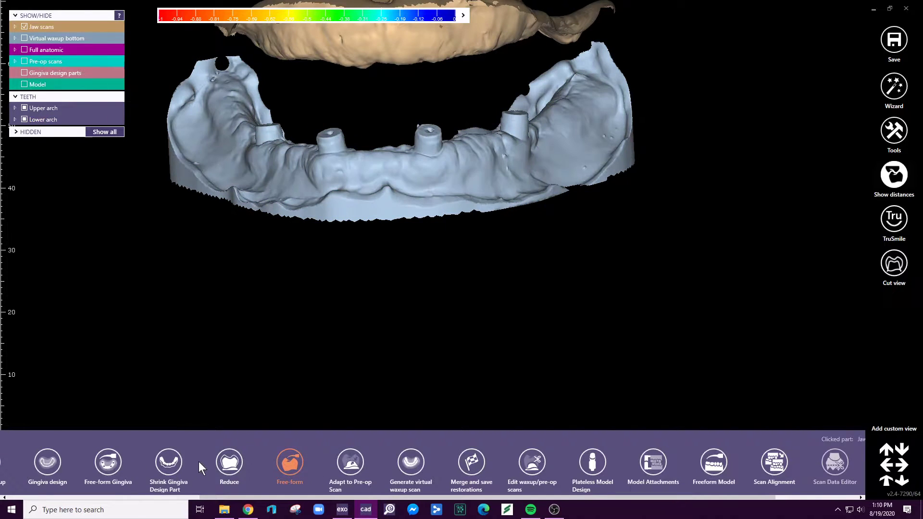
drag(238, 499, 45, 502)
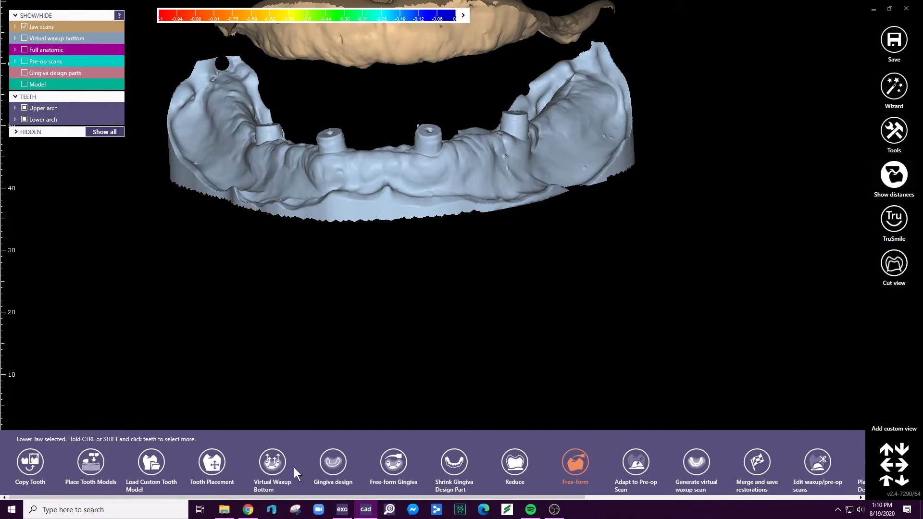
click(266, 458)
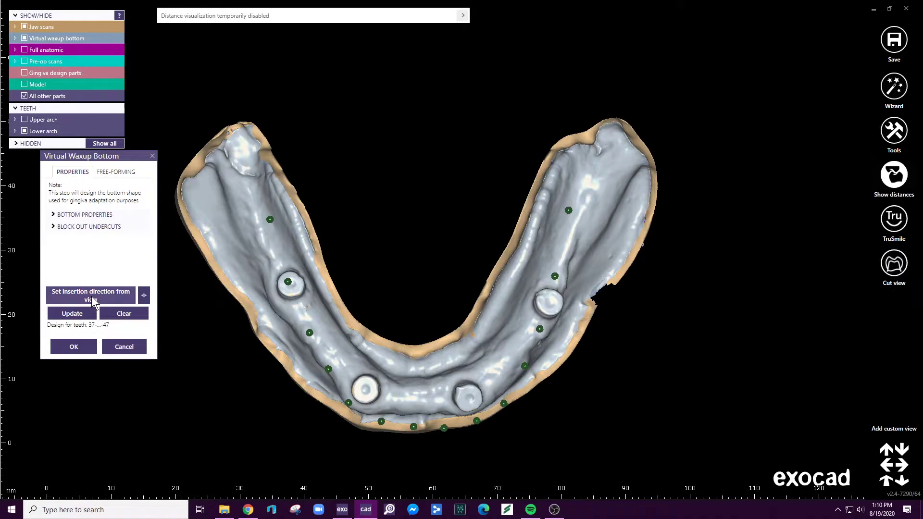
click(91, 296)
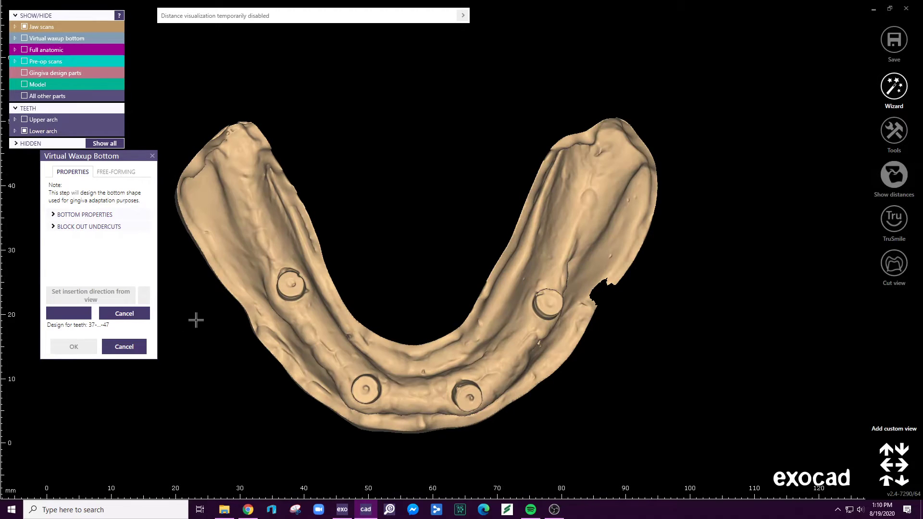
click(73, 346)
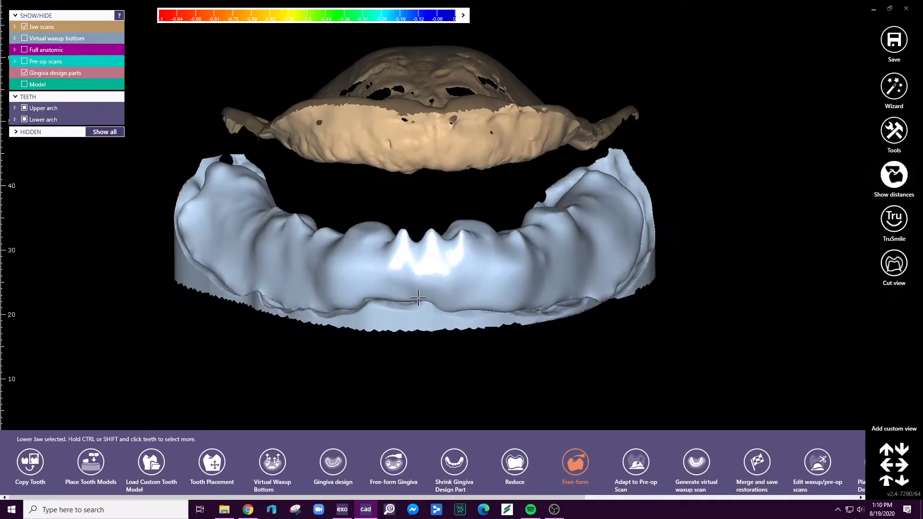
- Show the virtual waxup bottom and the full anatomic lower teeth with the gingiva, and hide the jaw scans
click(24, 38)
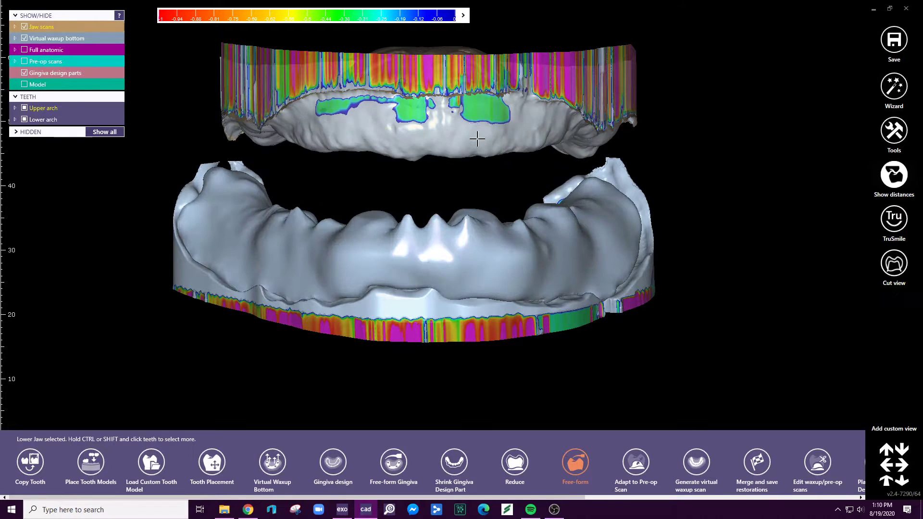
right_click(734, 94)
right_drag(682, 156, 665, 164)
right_drag(664, 165, 674, 181)
key(j)
right_drag(491, 292, 446, 323)
key(a)
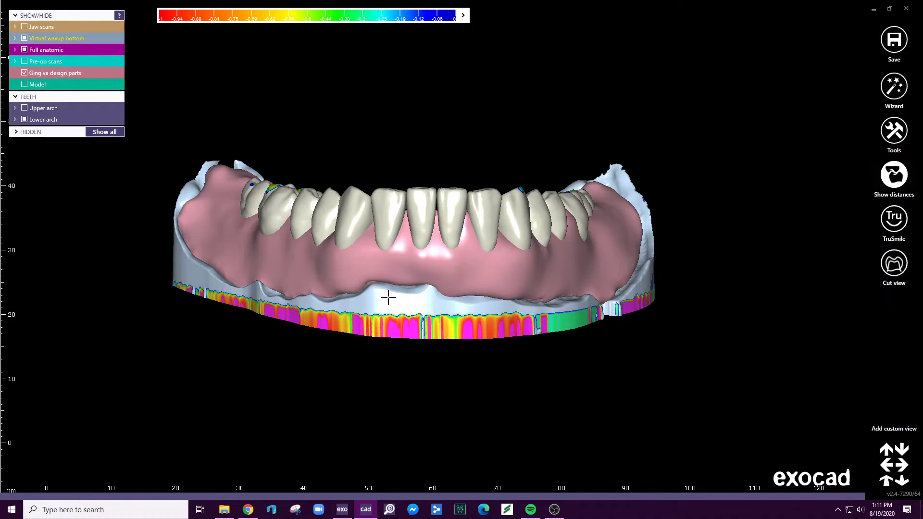
click(251, 195)
right_drag(470, 222, 479, 223)
- Free-form the lower arch teeth with a pontic adaptation to the gingiva at a desired distance of 1.8 mm
shift+click(572, 210)
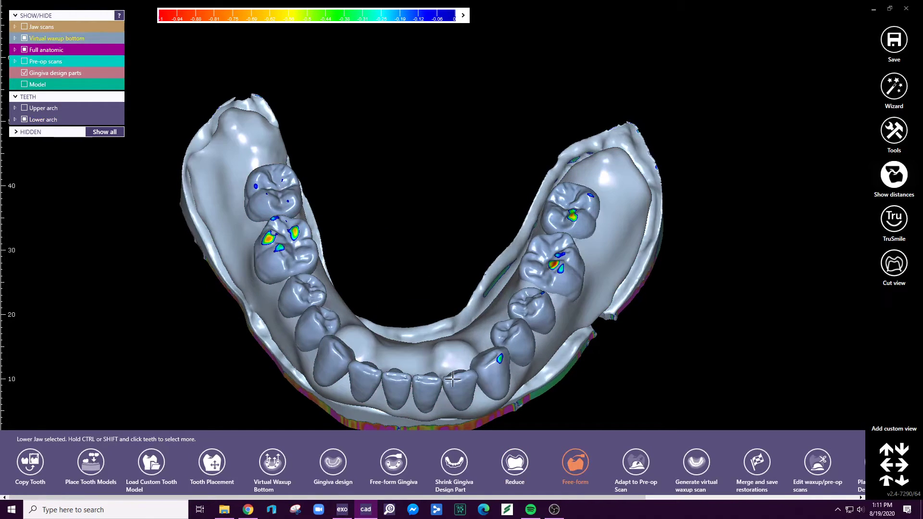
click(575, 464)
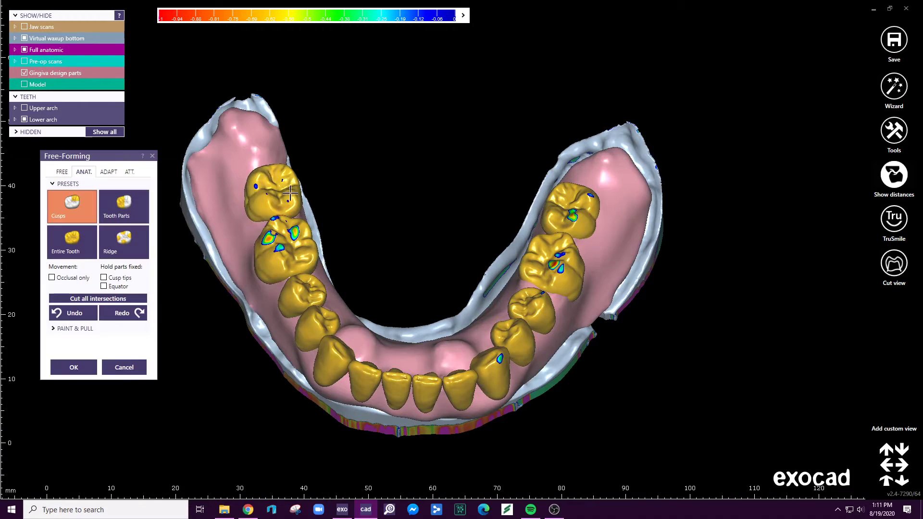
click(107, 172)
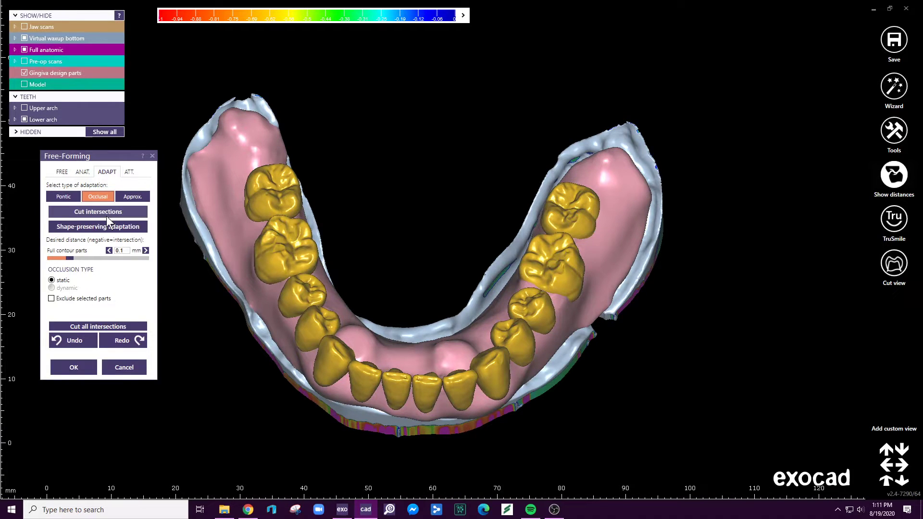
click(77, 200)
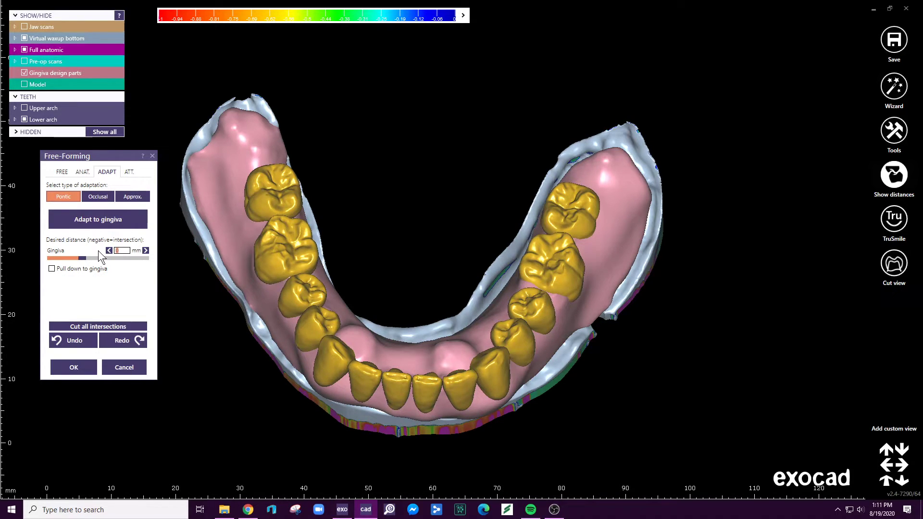
text(1.8)
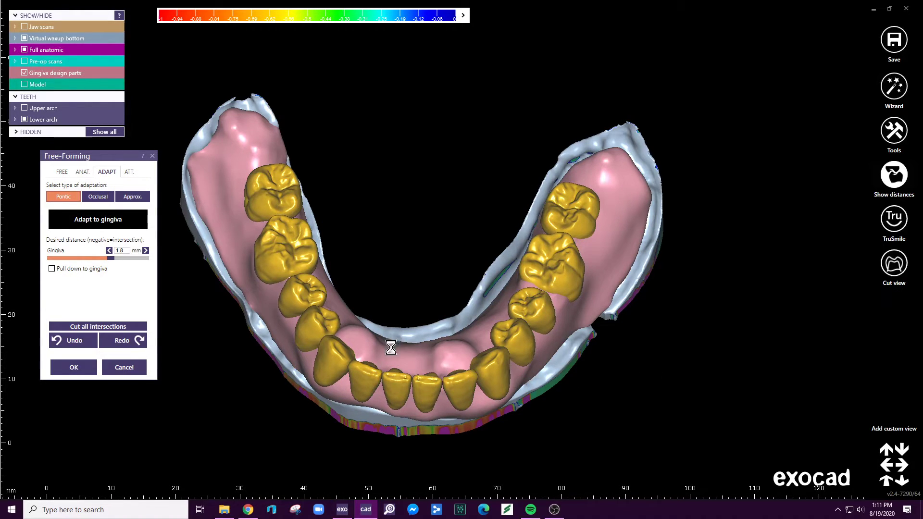
- Hide the virtual waxup bottom and show the gingiva and jaw scans as transparent to check the tooth bases from underneath
right_drag(385, 408, 483, 244)
ctrl+middle_click(482, 289)
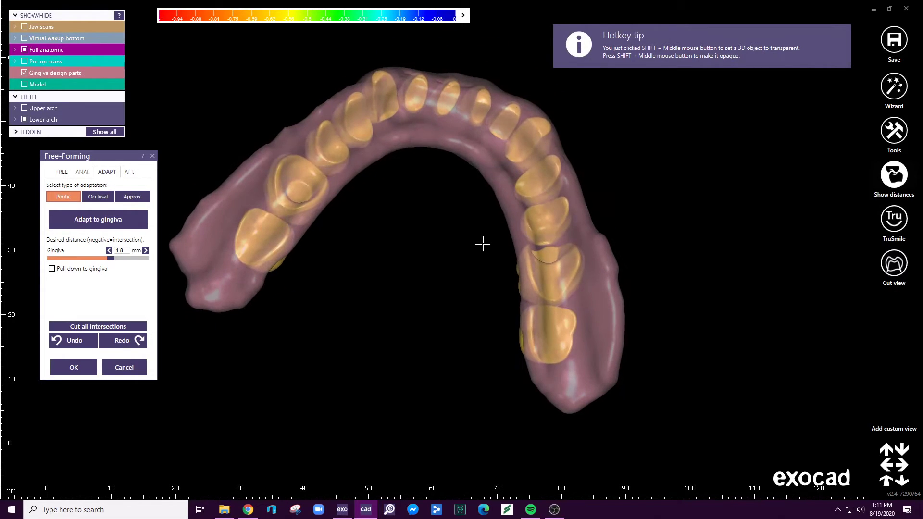
key(j)
ctrl+middle_click(481, 244)
ctrl+middle_click(471, 246)
ctrl+middle_click(437, 253)
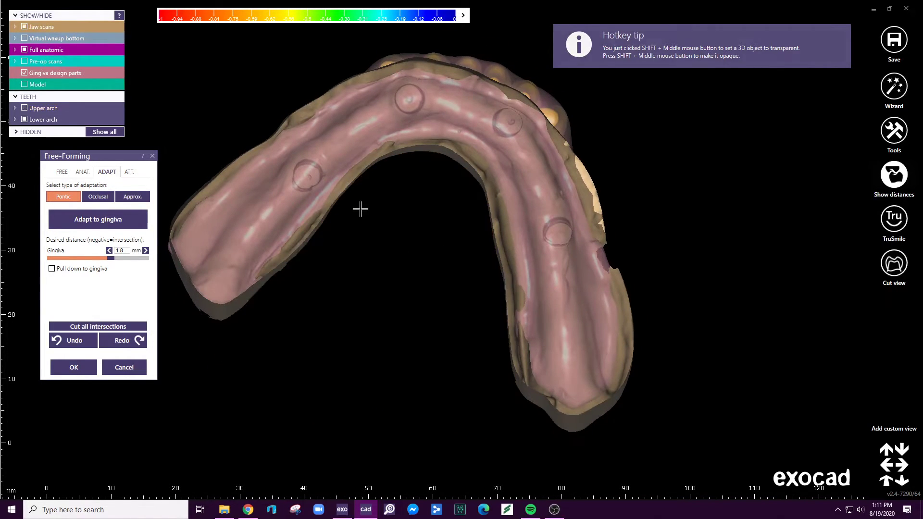
shift+middle_click(390, 143)
mouse_move(390, 142)
right_down()
mouse_move(402, 146)
mouse_move(396, 134)
mouse_move(388, 149)
right_up()
- Smooth the protruding bases of the lower teeth with the Smooth/Flatten brush and accept the free-forming
click(62, 172)
click(123, 201)
scroll(365, 240, up, 4)
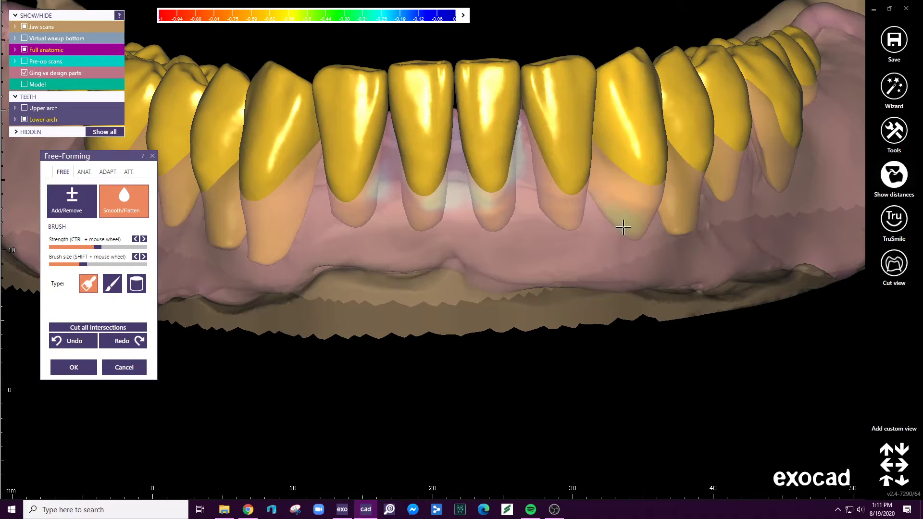
right_drag(670, 217, 710, 146)
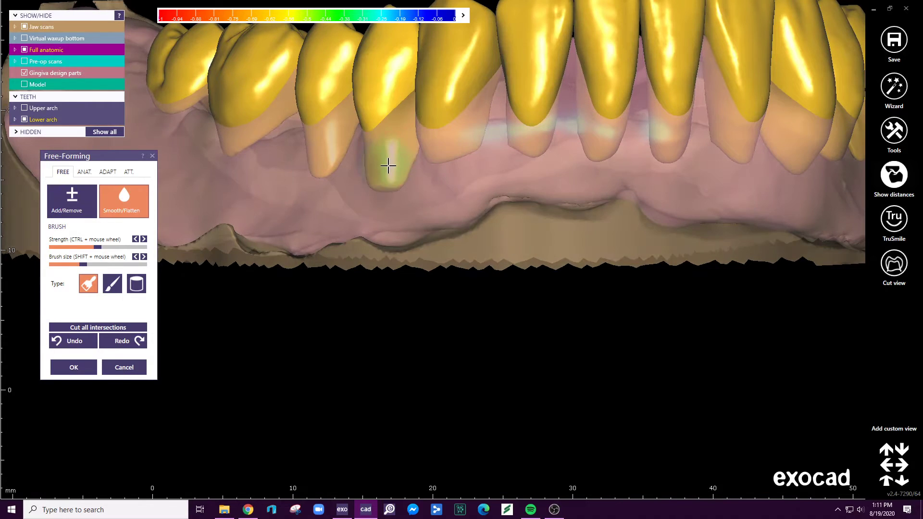
scroll(459, 254, down, 5)
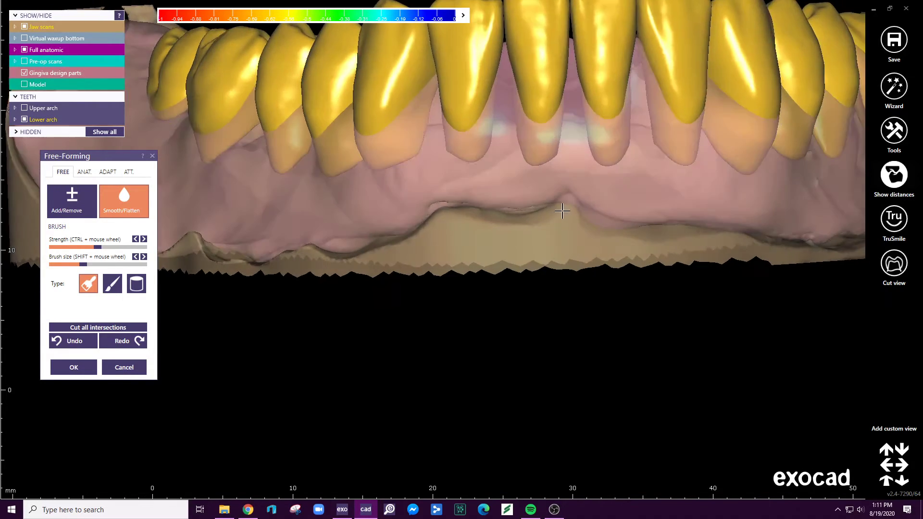
click(75, 368)
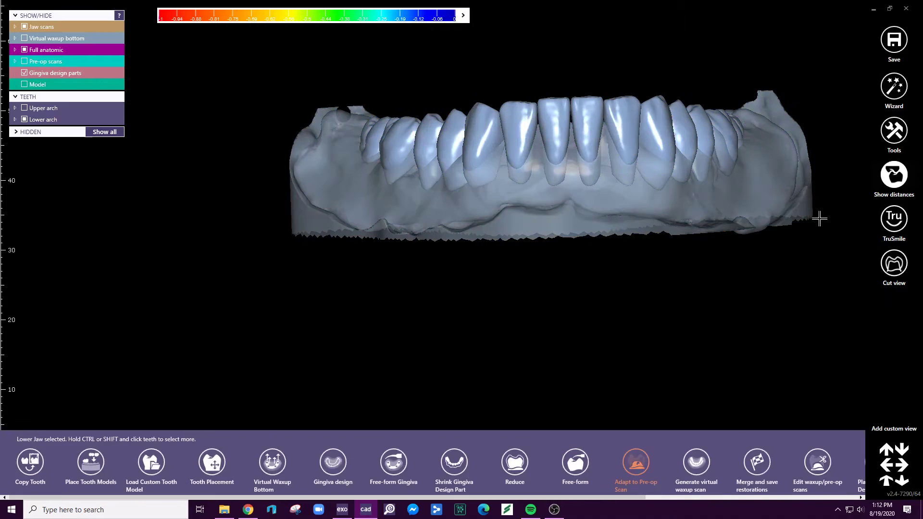
- Merge and save the lower arch restoration with the gingiva as one bridge
click(756, 462)
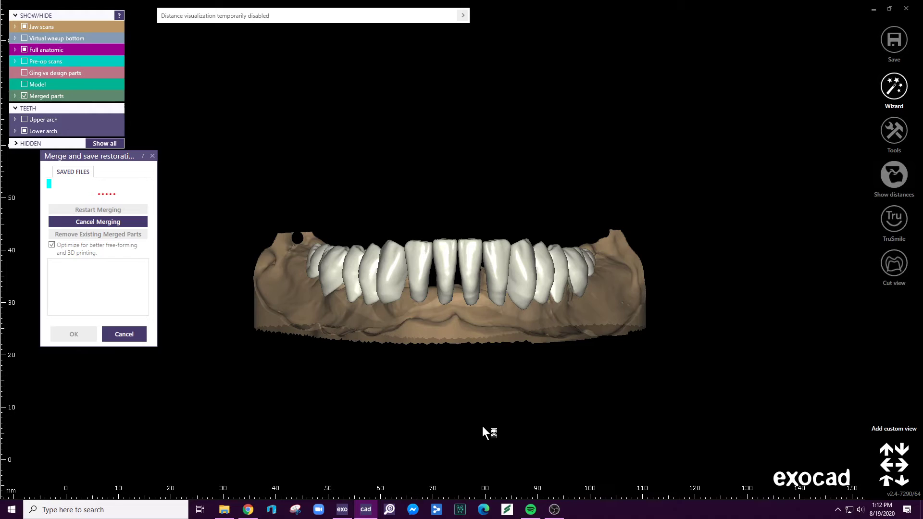
right_drag(426, 325, 410, 384)
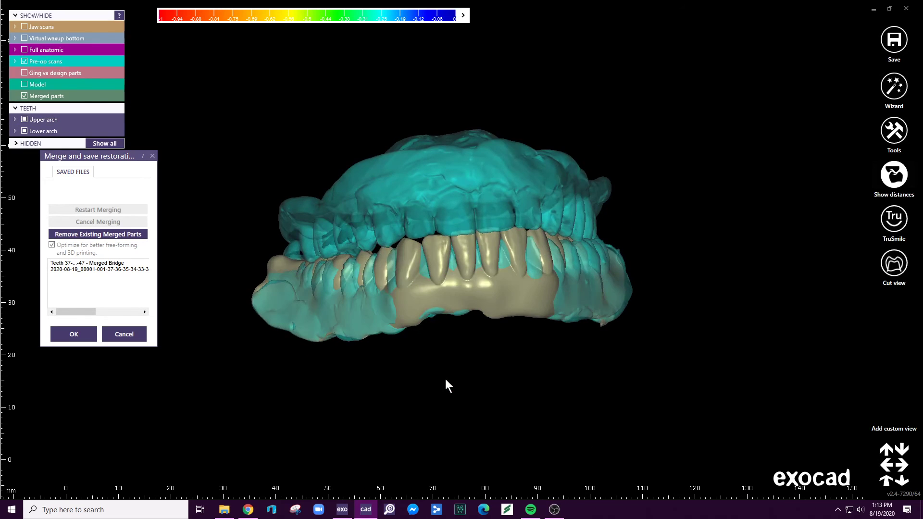
- Hide the merged parts, show the jaw scans, and examine the pre-op scans of both arches from below and the front
ctrl+middle_click(442, 297)
right_drag(443, 298, 497, 354)
click(24, 27)
ctrl+middle_click(447, 342)
right_drag(436, 330, 431, 257)
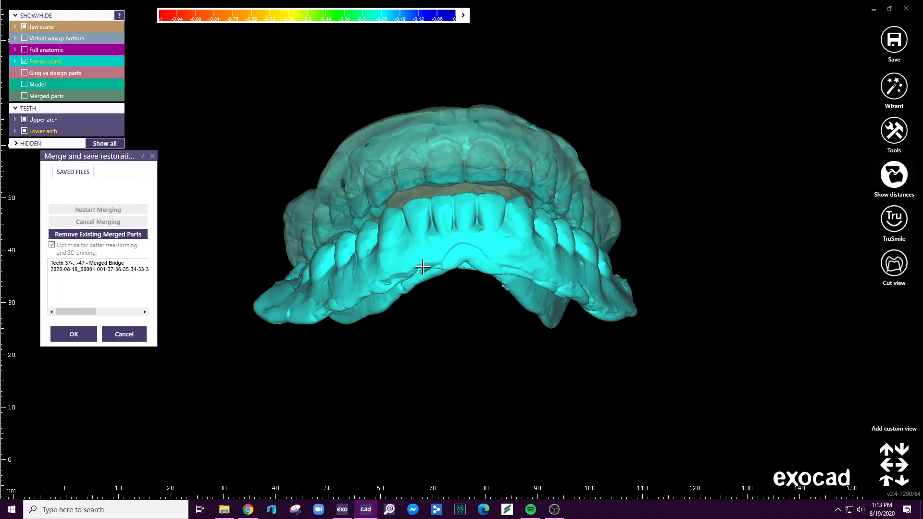
right_drag(562, 292, 561, 299)
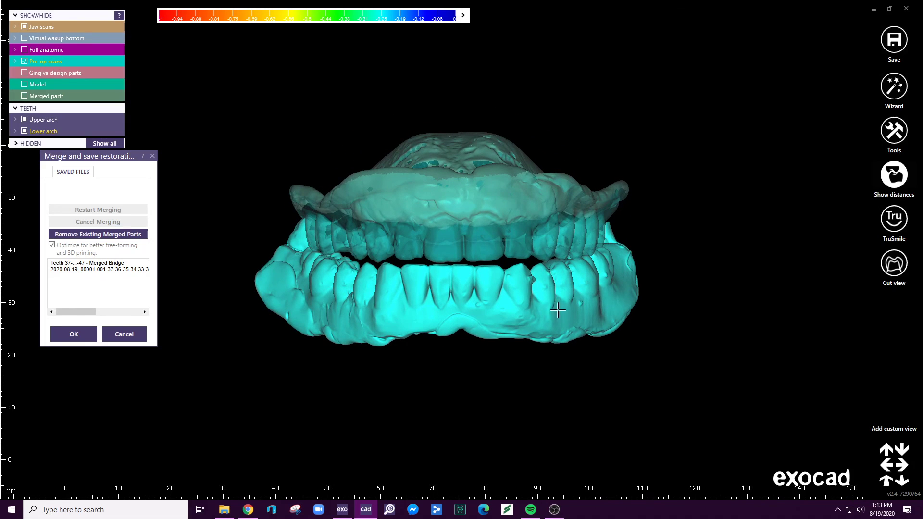